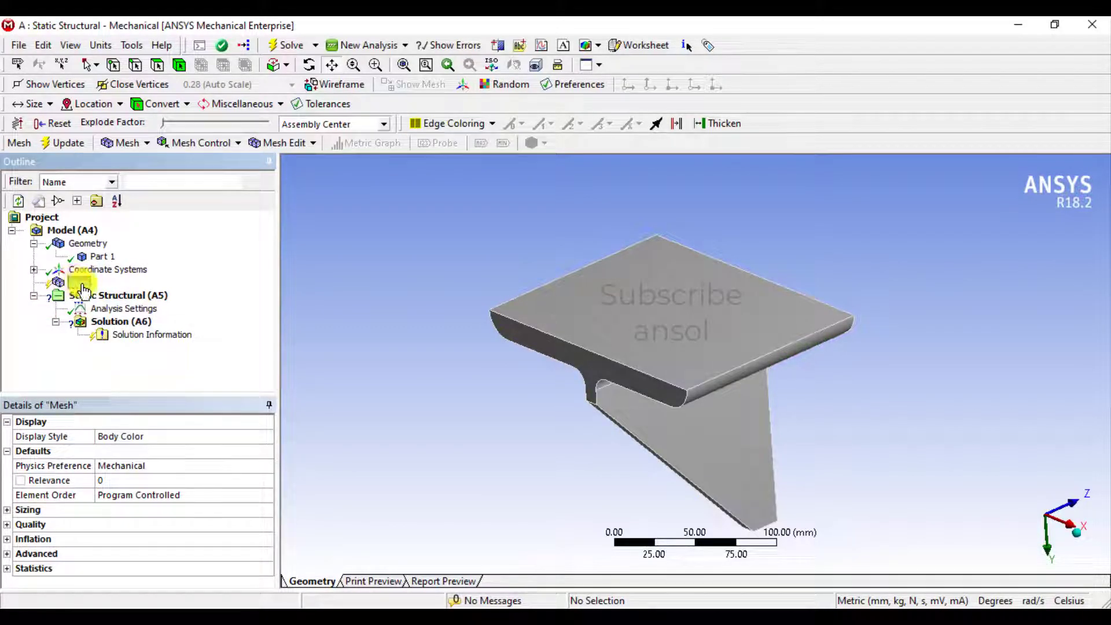
- Generate the bracket mesh with default settings and expand its sizing, quality and statistics details
{"action": "right_click", "coordinate": [83, 285]}
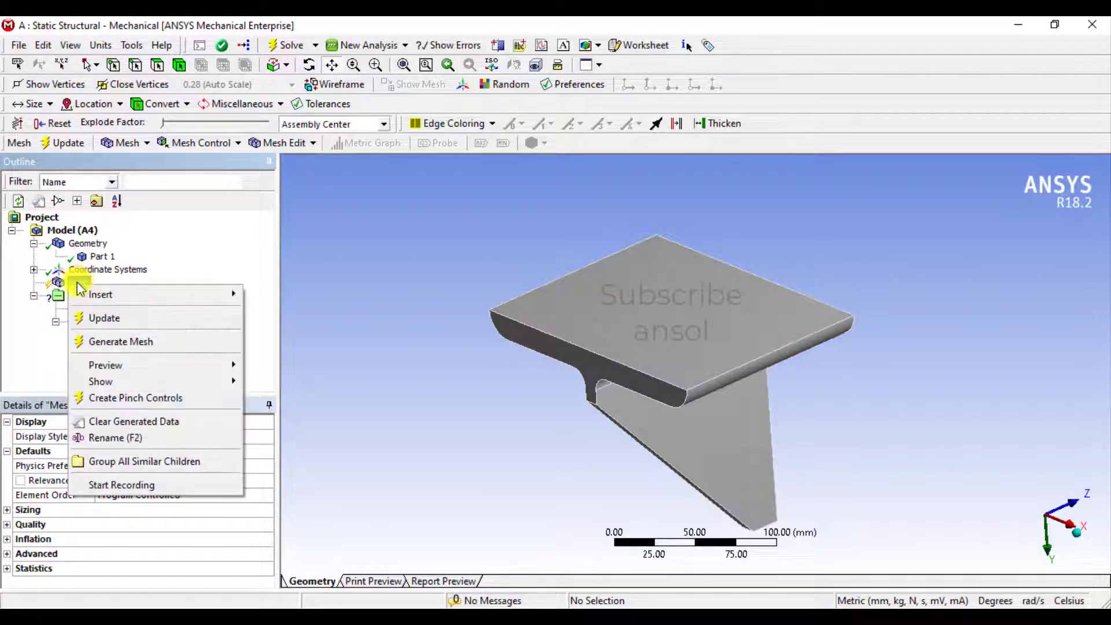
{"action": "left_click", "coordinate": [112, 340]}
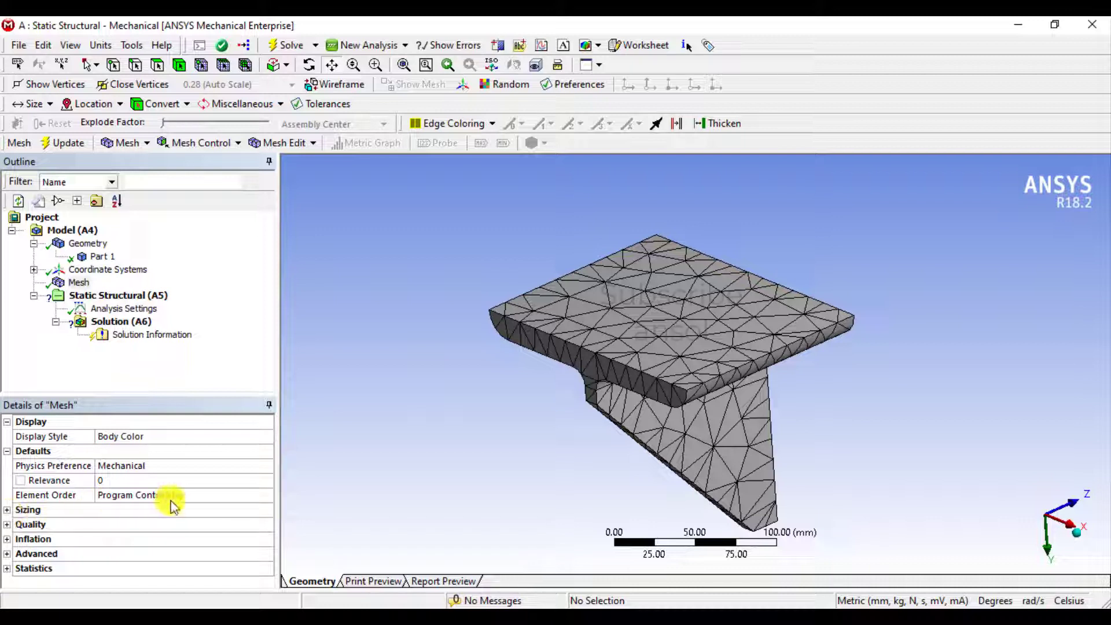
{"action": "left_click", "coordinate": [8, 510]}
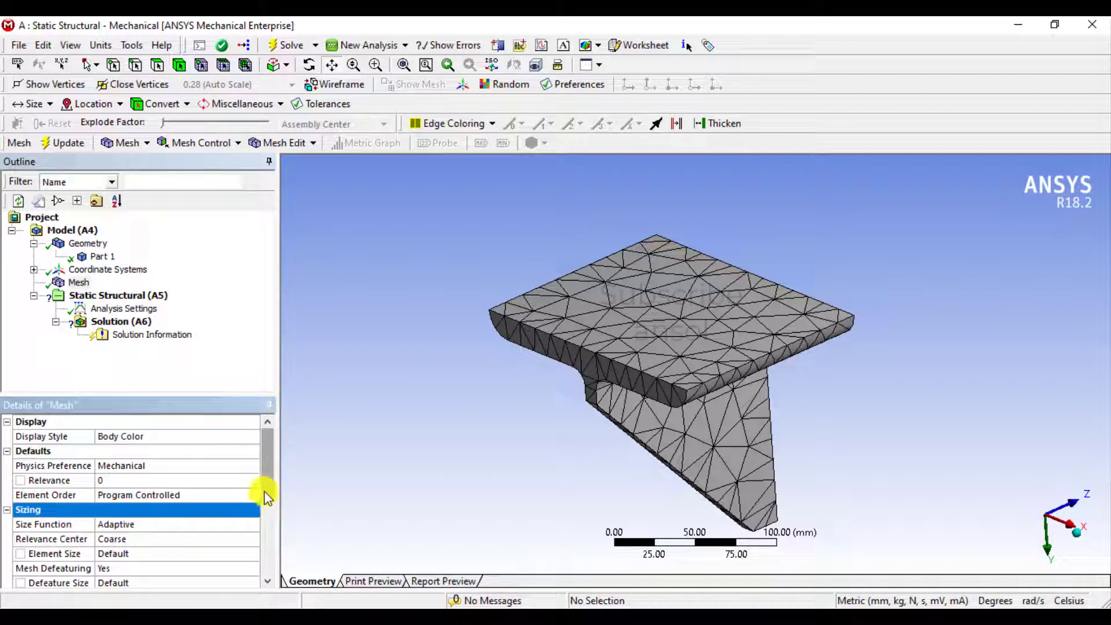
{"action": "left_click_drag", "start_coordinate": [269, 522], "coordinate": [273, 561]}
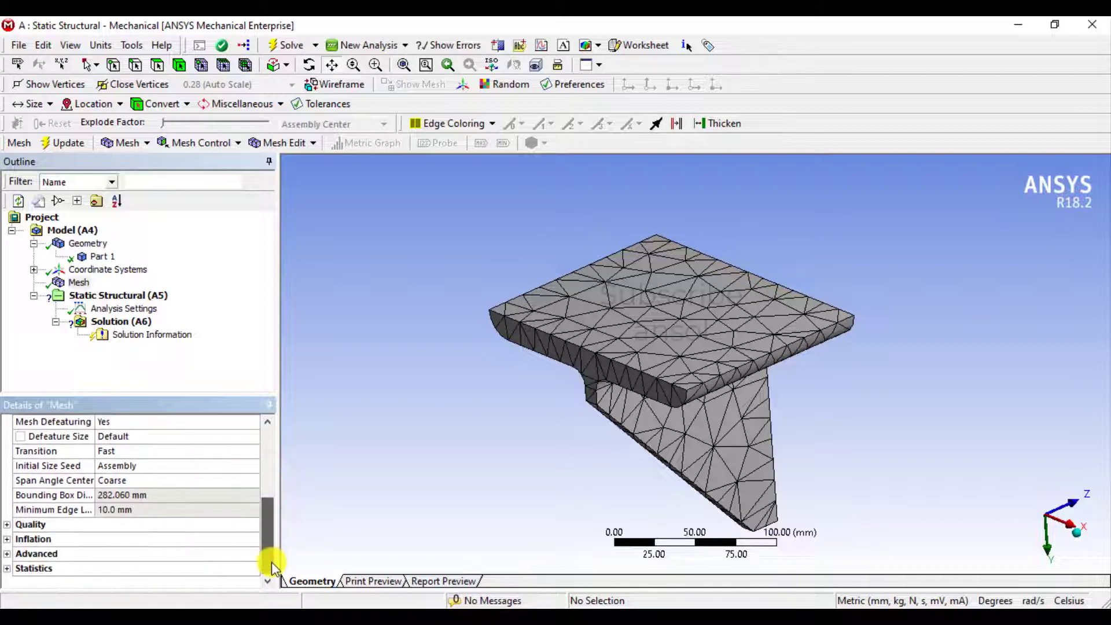
{"action": "left_click", "coordinate": [7, 524]}
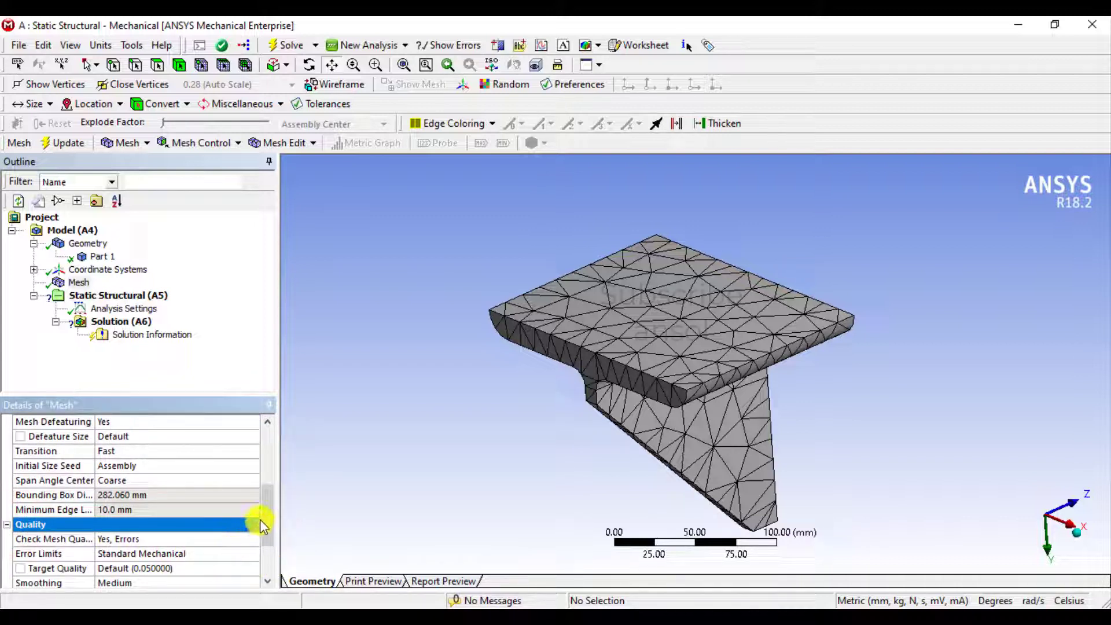
{"action": "left_click_drag", "start_coordinate": [261, 525], "coordinate": [267, 553]}
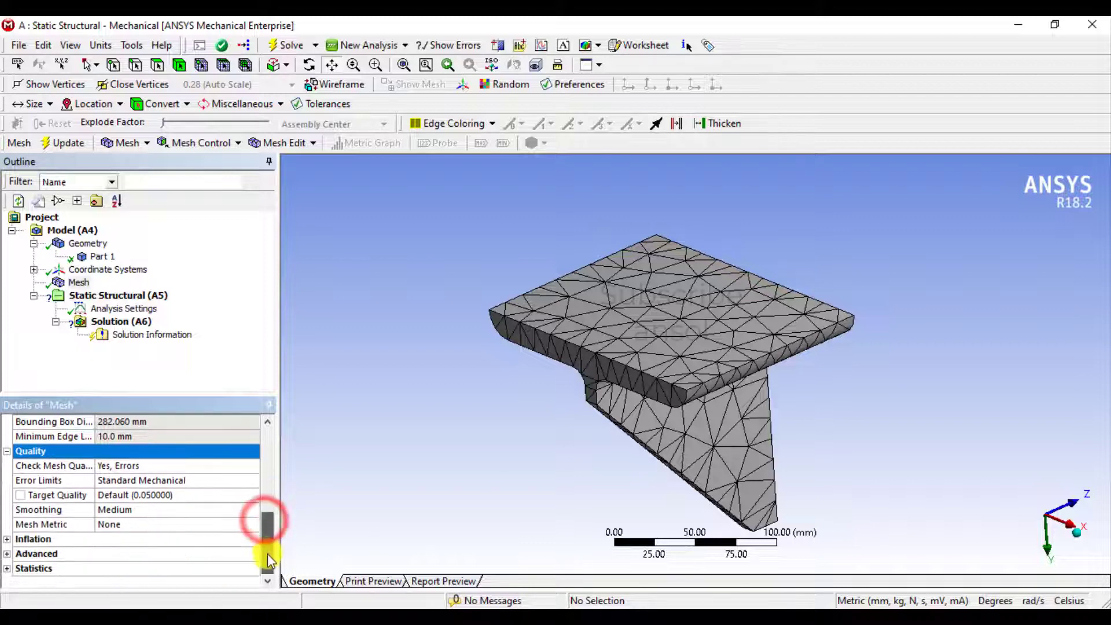
{"action": "left_click", "coordinate": [7, 568]}
{"action": "left_click_drag", "start_coordinate": [266, 527], "coordinate": [266, 547]}
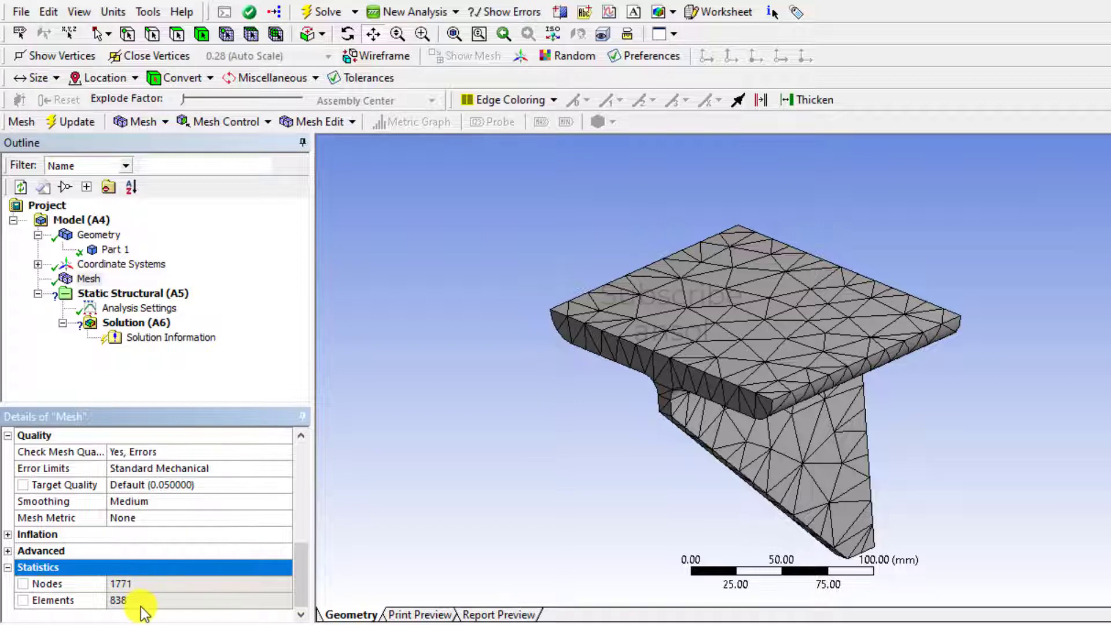
- Add a fixed support to the T-shaped end face at the back of the bracket
{"action": "middle_click_drag", "start_coordinate": [575, 438], "coordinate": [541, 458]}
{"action": "left_click", "coordinate": [137, 293]}
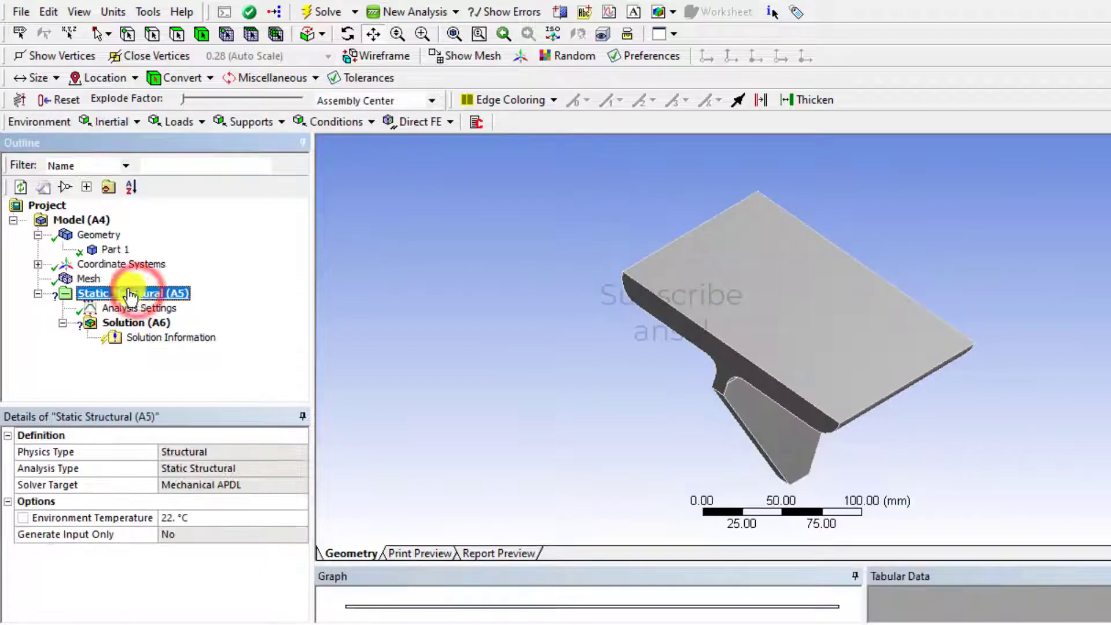
{"action": "left_click", "coordinate": [247, 124]}
{"action": "left_click", "coordinate": [246, 144]}
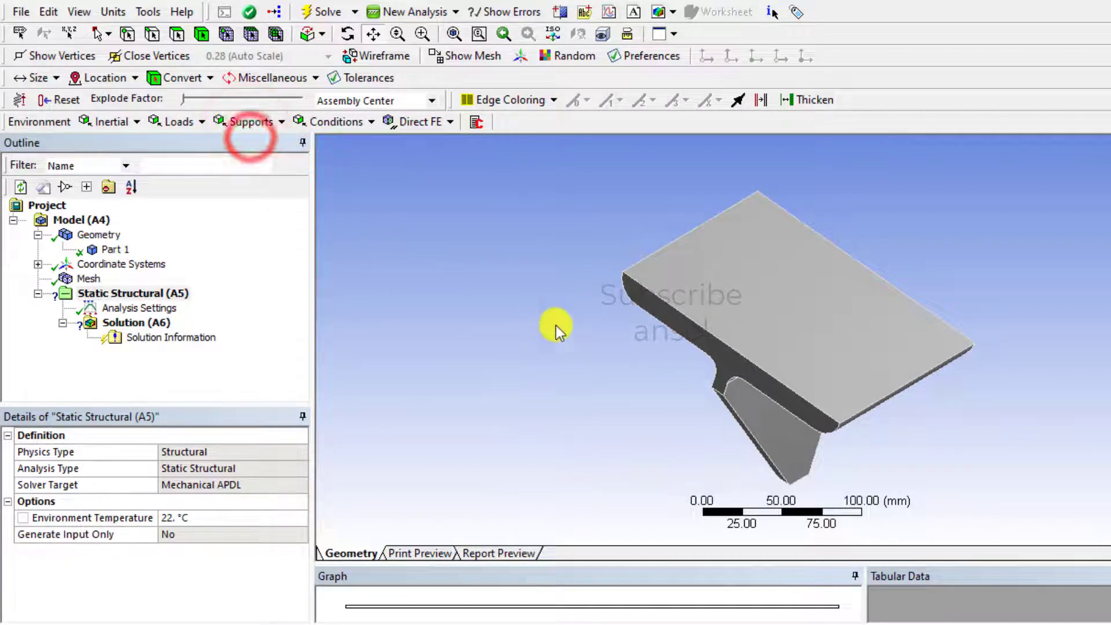
{"action": "middle_click_drag", "start_coordinate": [525, 376], "coordinate": [302, 315]}
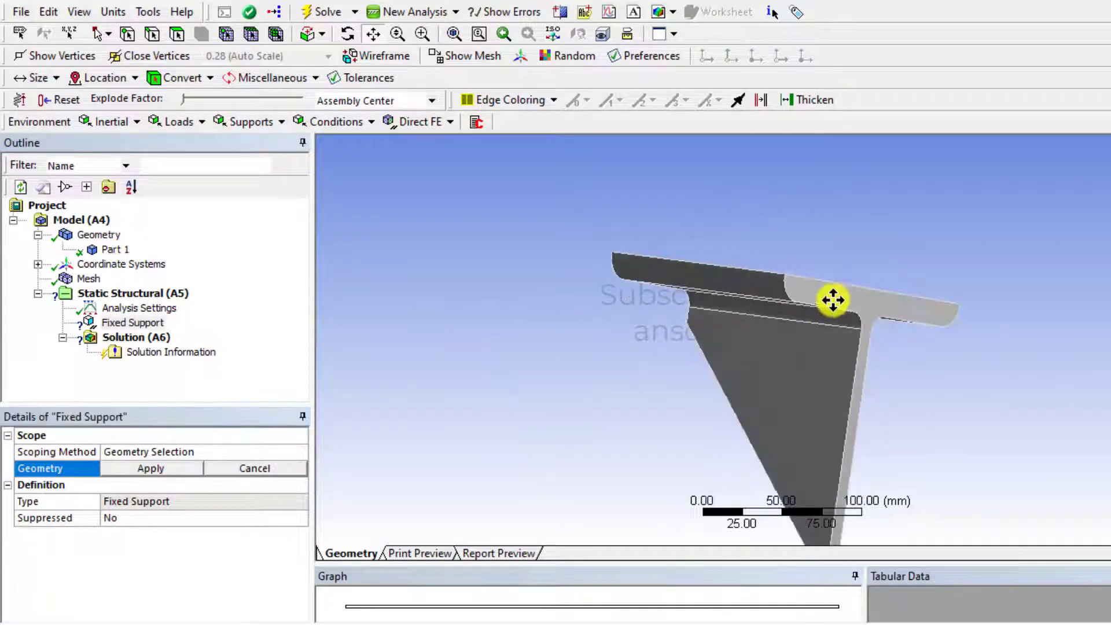
{"action": "left_click", "coordinate": [177, 33]}
{"action": "left_click", "coordinate": [801, 288]}
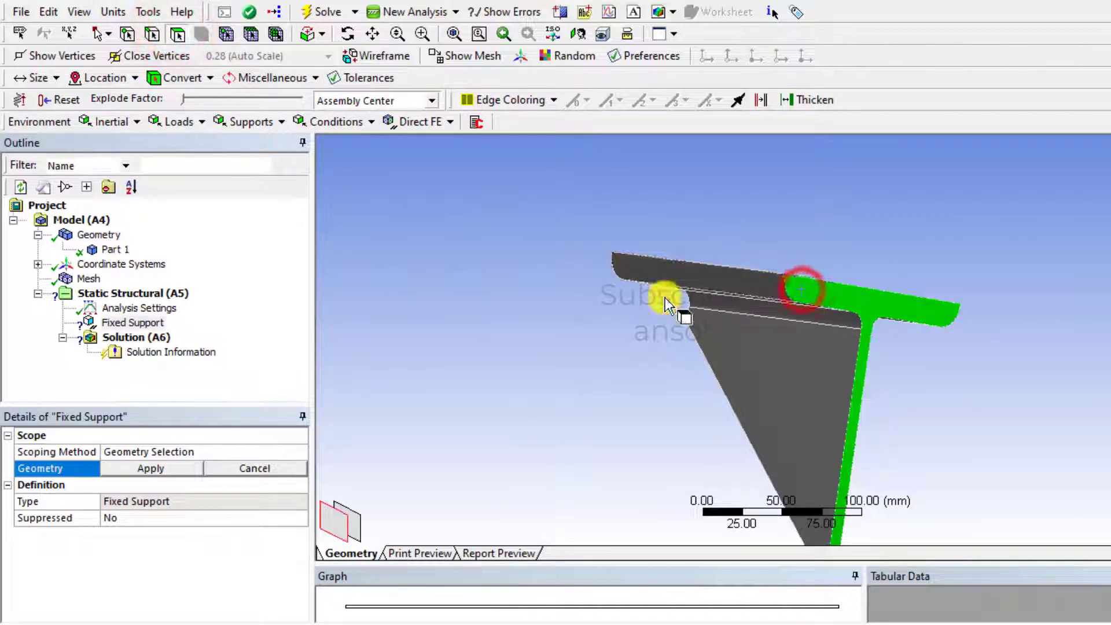
{"action": "left_click", "coordinate": [136, 470]}
- Add a force load scoped to the flat top face of the plate
{"action": "middle_click_drag", "start_coordinate": [503, 364], "coordinate": [693, 395]}
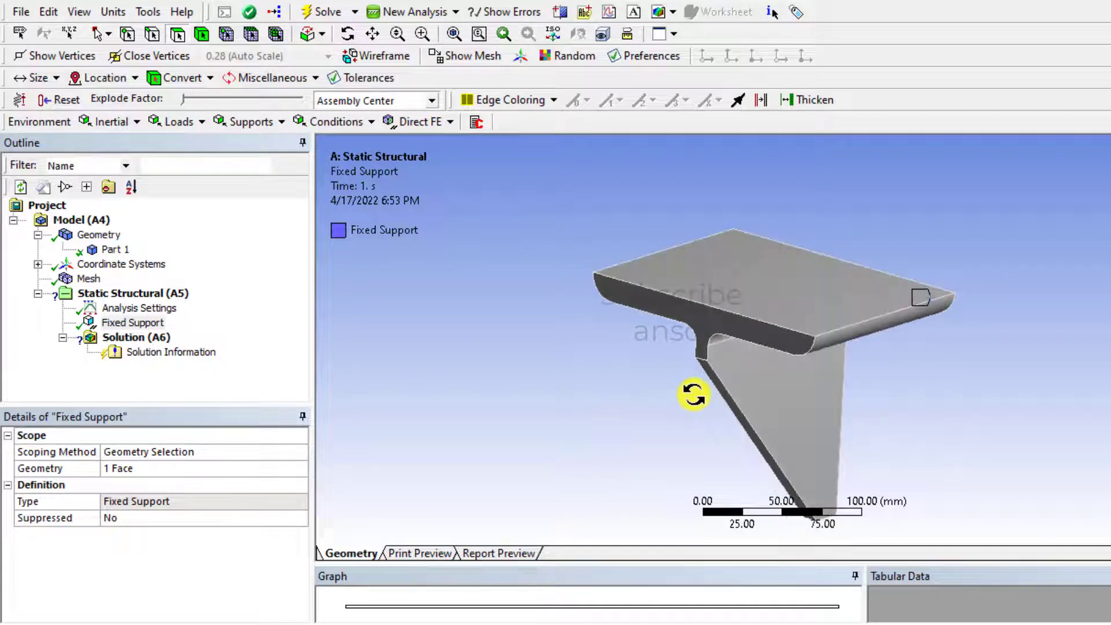
{"action": "left_click", "coordinate": [139, 337]}
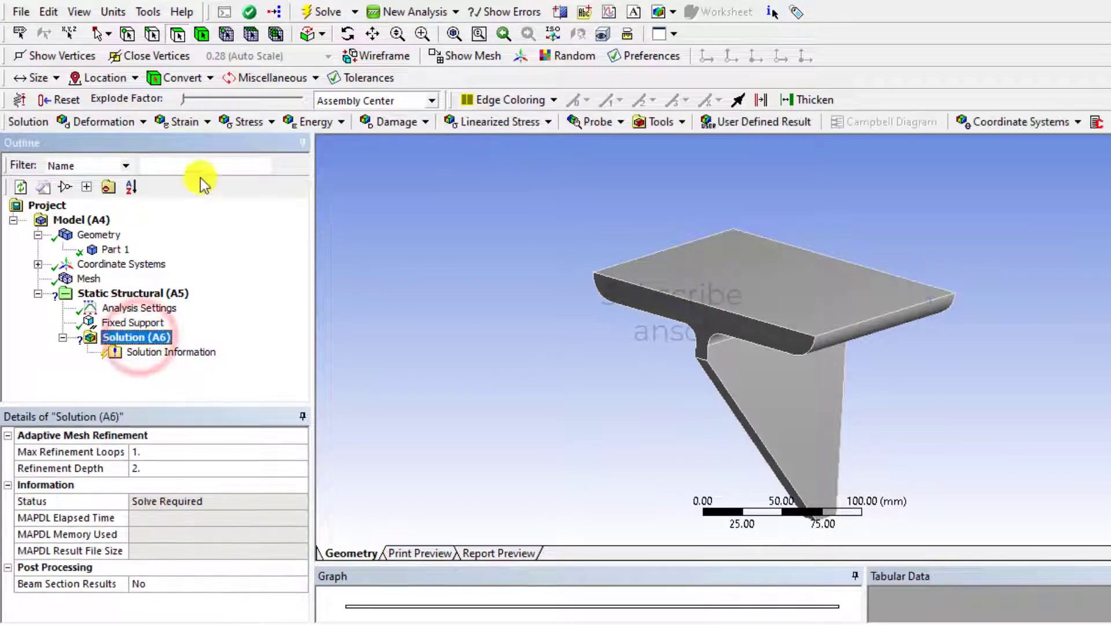
{"action": "left_click", "coordinate": [97, 293]}
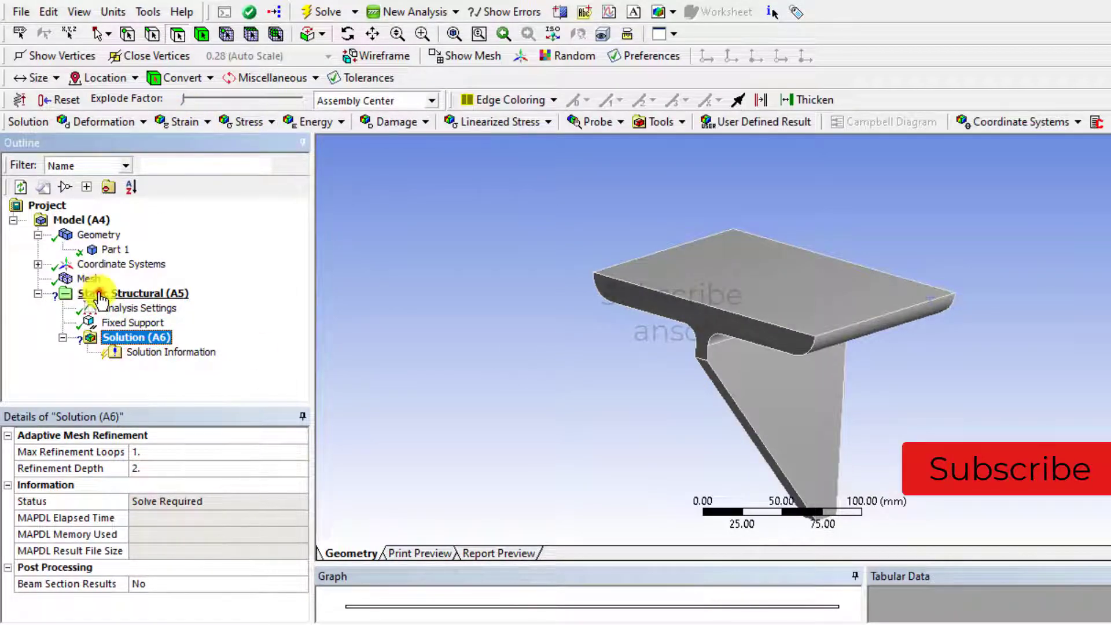
{"action": "left_click", "coordinate": [180, 122]}
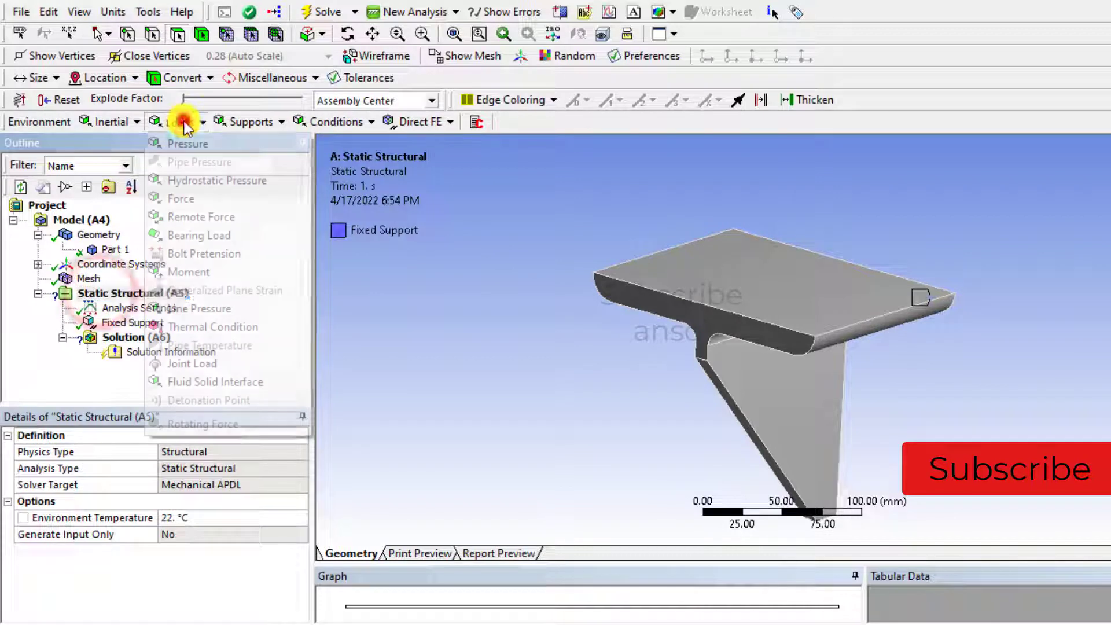
{"action": "left_click", "coordinate": [176, 204]}
{"action": "left_click", "coordinate": [824, 311]}
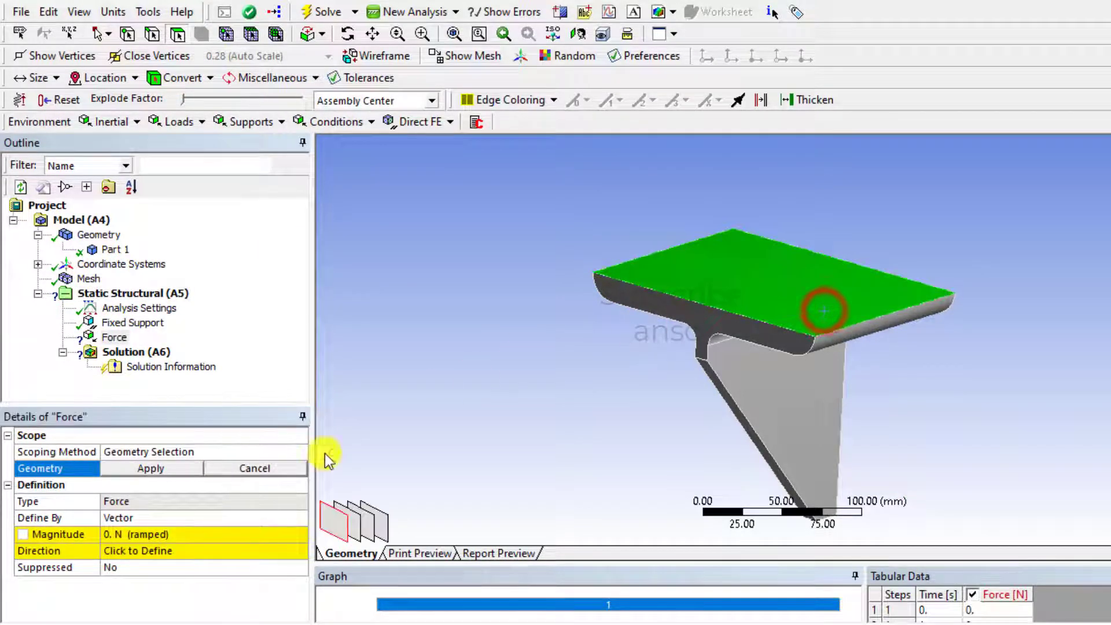
{"action": "left_click", "coordinate": [147, 468]}
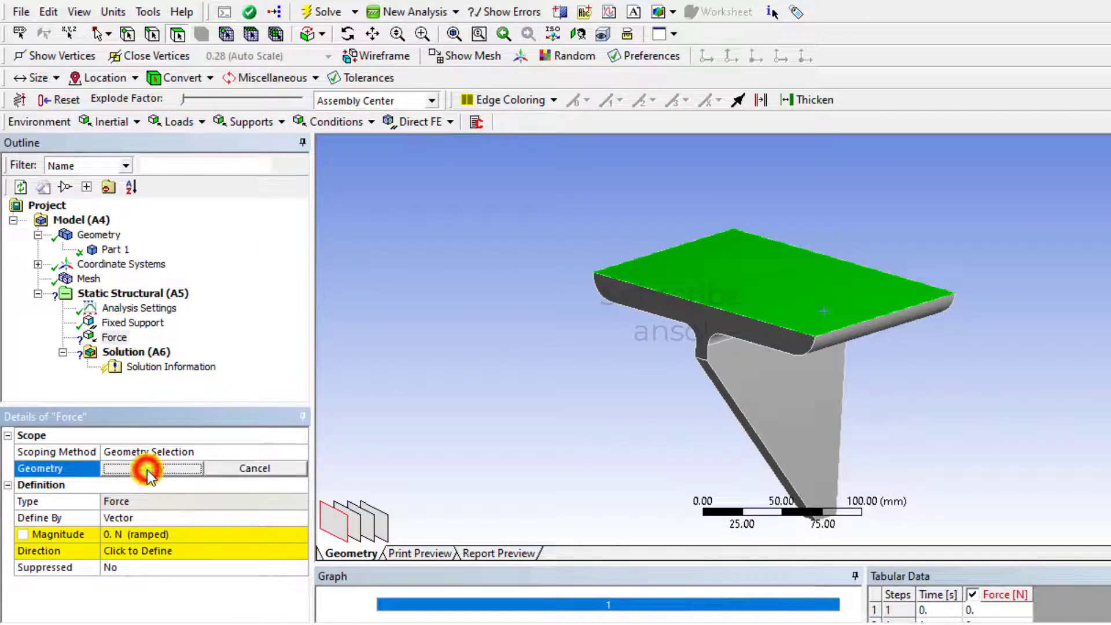
- Define the force by components and set its Y component to 27000 N
{"action": "left_click", "coordinate": [234, 516]}
{"action": "left_click", "coordinate": [300, 517]}
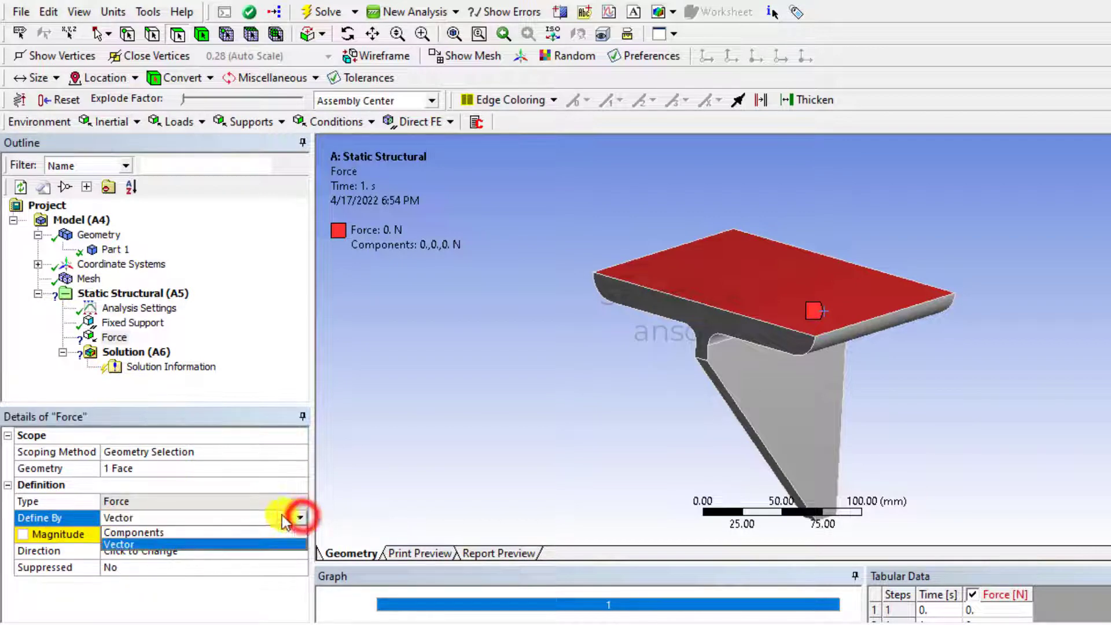
{"action": "left_click", "coordinate": [166, 531]}
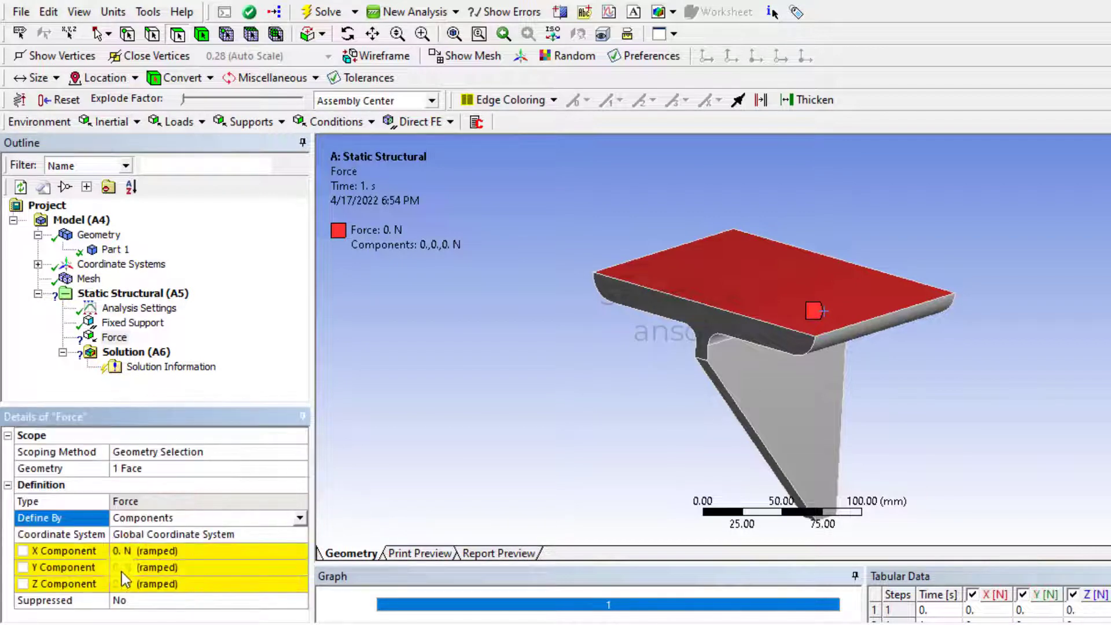
{"action": "left_click", "coordinate": [129, 567]}
{"action": "type", "text": "2"}
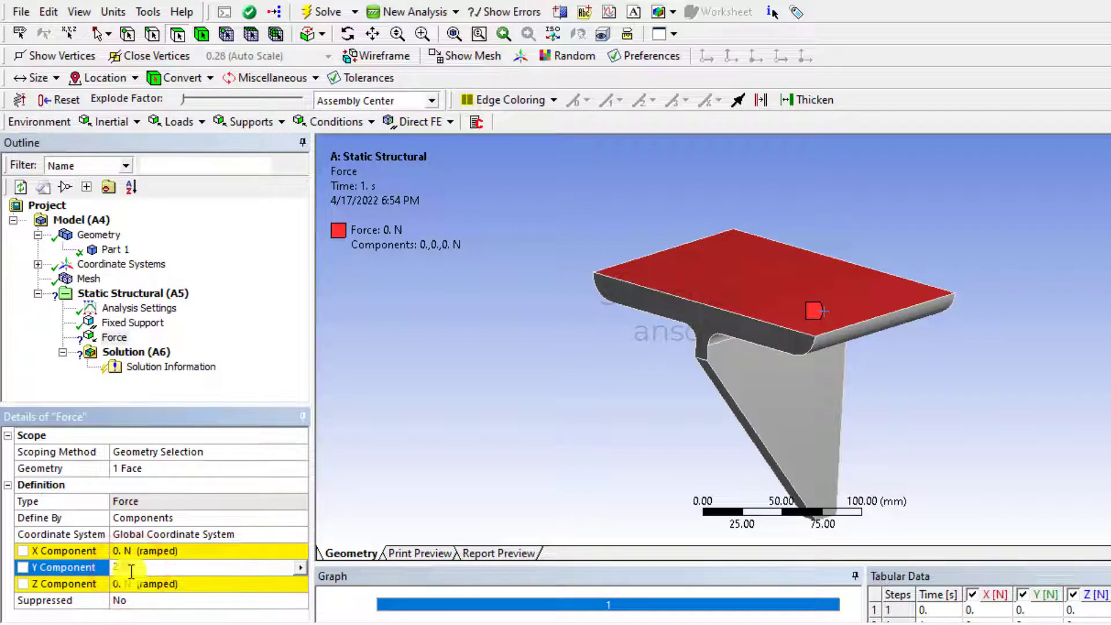
{"action": "type", "text": "7000"}
{"action": "key", "text": "Return"}
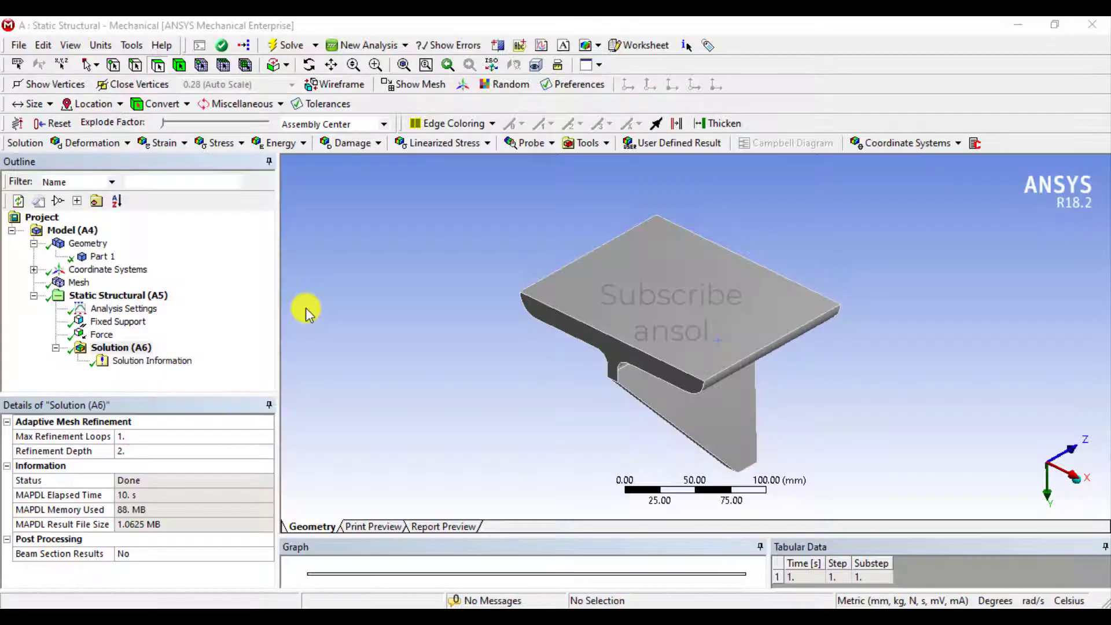
- Add an Equivalent (von-Mises) stress result and a Stress Tool to the solution
{"action": "left_click", "coordinate": [96, 348]}
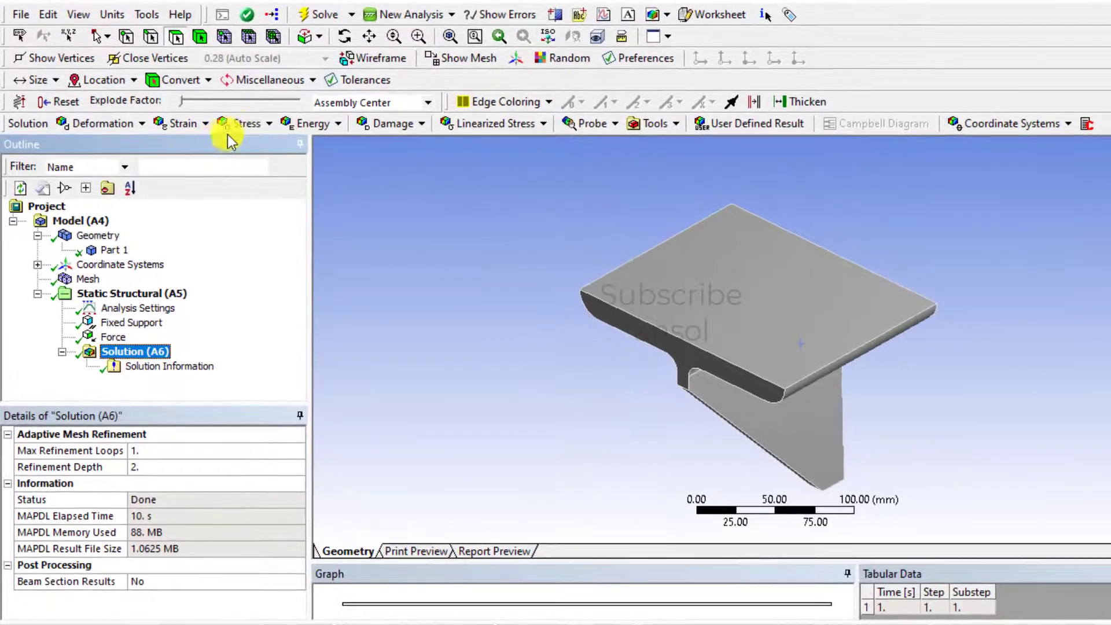
{"action": "left_click", "coordinate": [242, 123]}
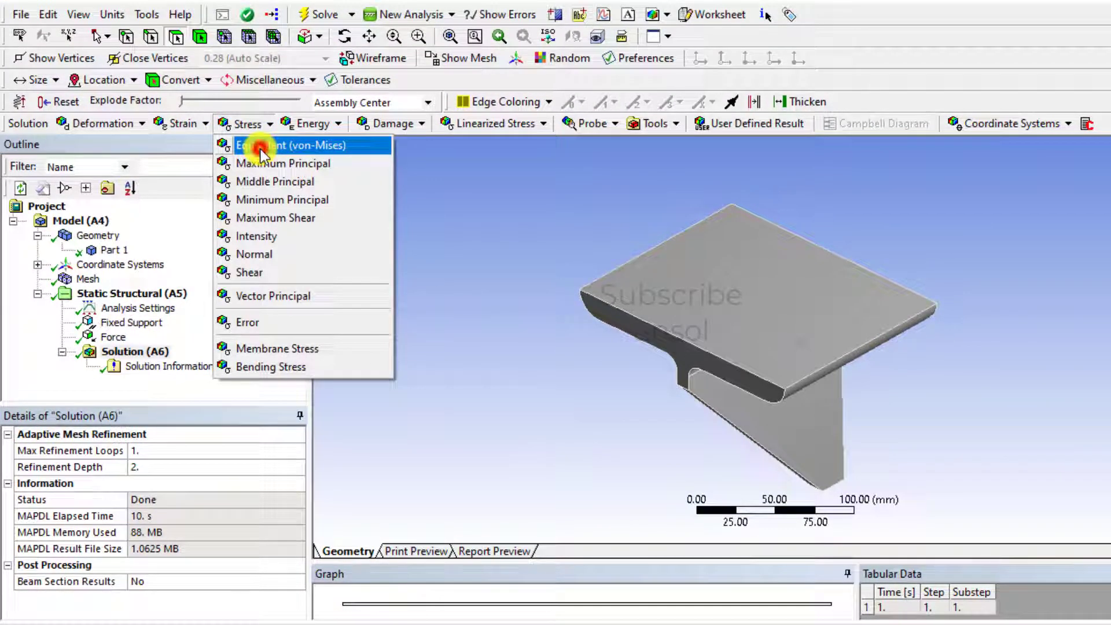
{"action": "left_click", "coordinate": [260, 150]}
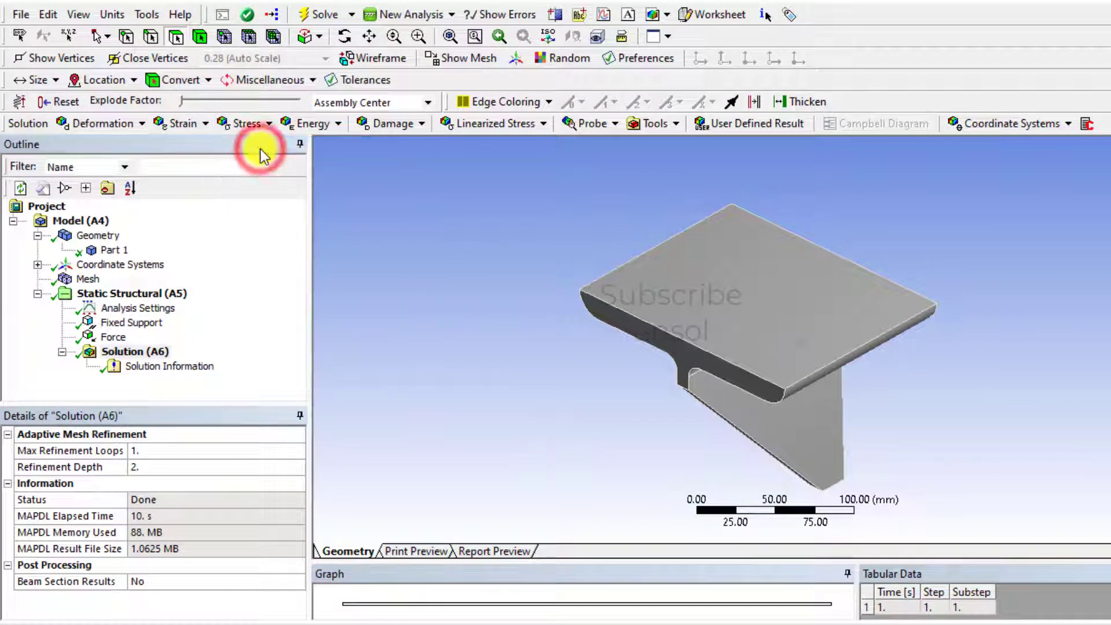
{"action": "left_click", "coordinate": [119, 352]}
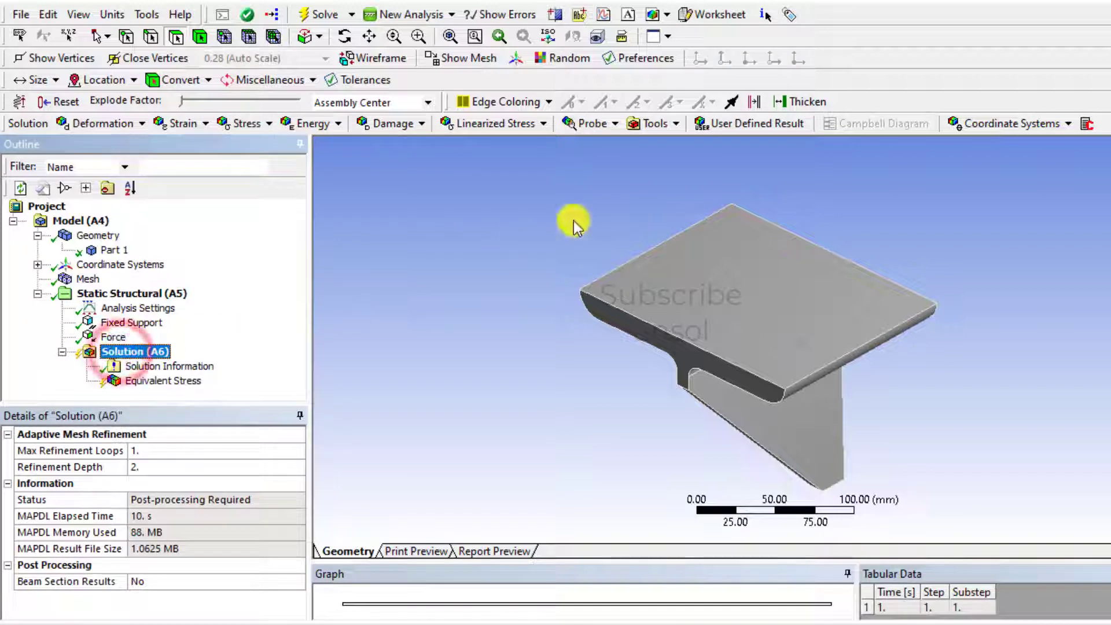
{"action": "left_click", "coordinate": [673, 124]}
{"action": "left_click", "coordinate": [665, 145]}
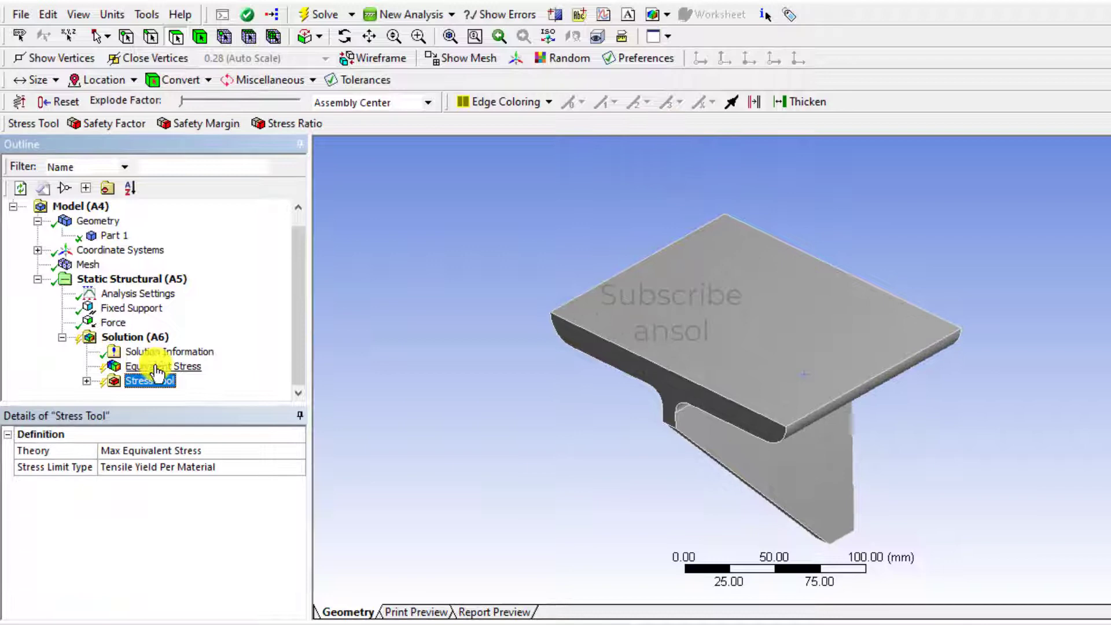
- Insert a structural Error result under the solution and solve to evaluate the results
{"action": "left_click", "coordinate": [156, 368]}
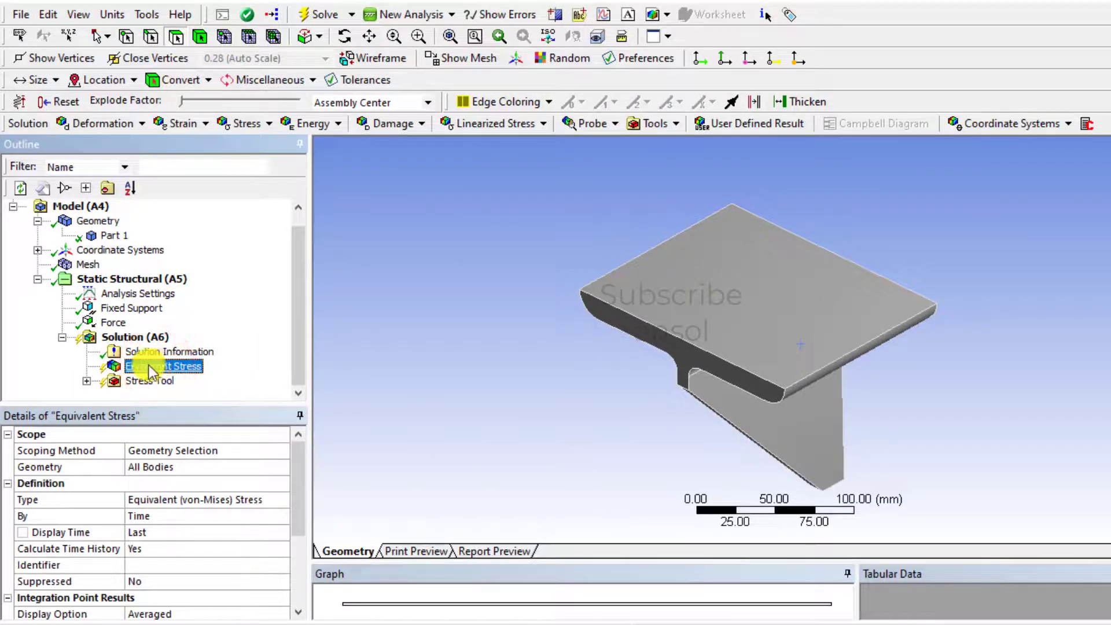
{"action": "right_click", "coordinate": [149, 370]}
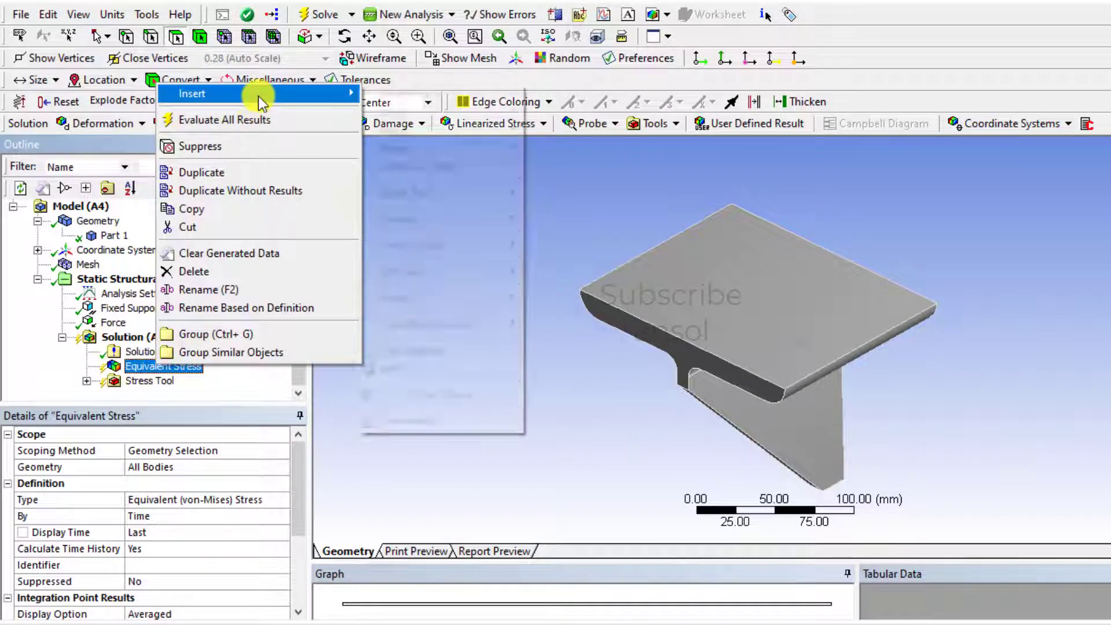
{"action": "mouse_move", "coordinate": [313, 94]}
{"action": "mouse_move", "coordinate": [407, 138]}
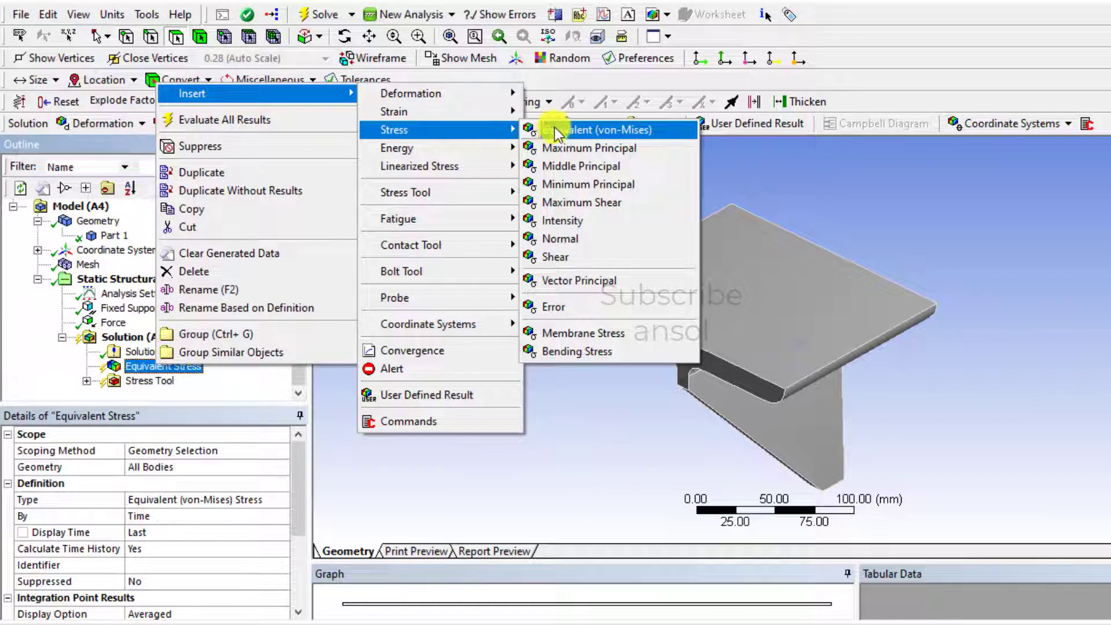
{"action": "left_click", "coordinate": [553, 307]}
{"action": "left_click", "coordinate": [444, 353]}
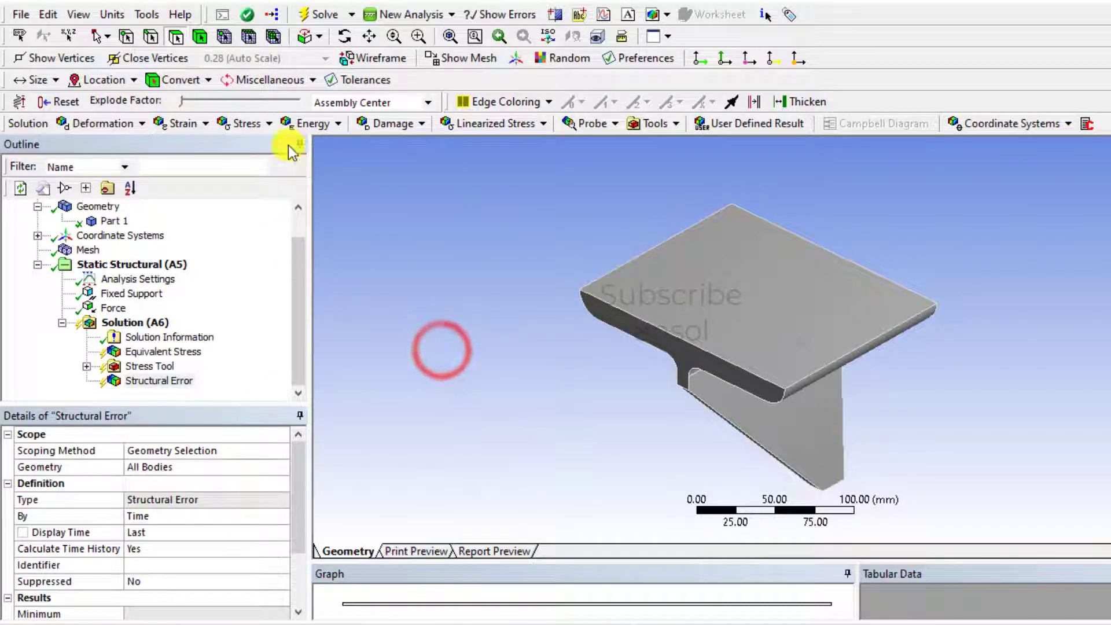
{"action": "left_click", "coordinate": [321, 15]}
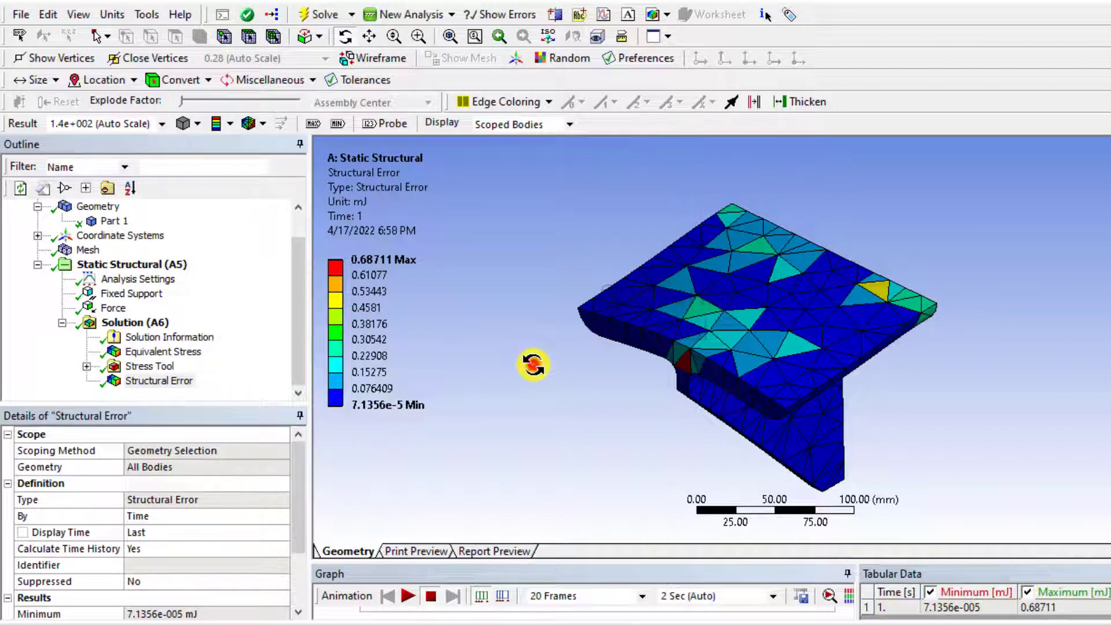
- Examine the structural error and equivalent stress contours on the bracket, checking where the stress peaks near the plate's front edge
{"action": "left_click", "coordinate": [532, 364]}
{"action": "left_click", "coordinate": [163, 353]}
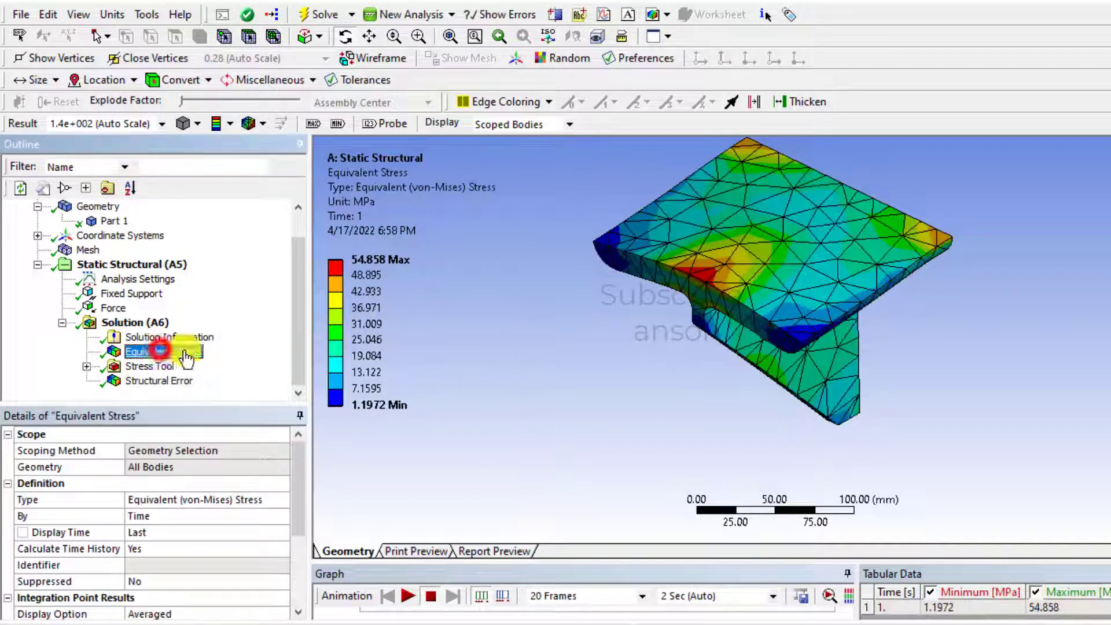
{"action": "left_click", "coordinate": [550, 361]}
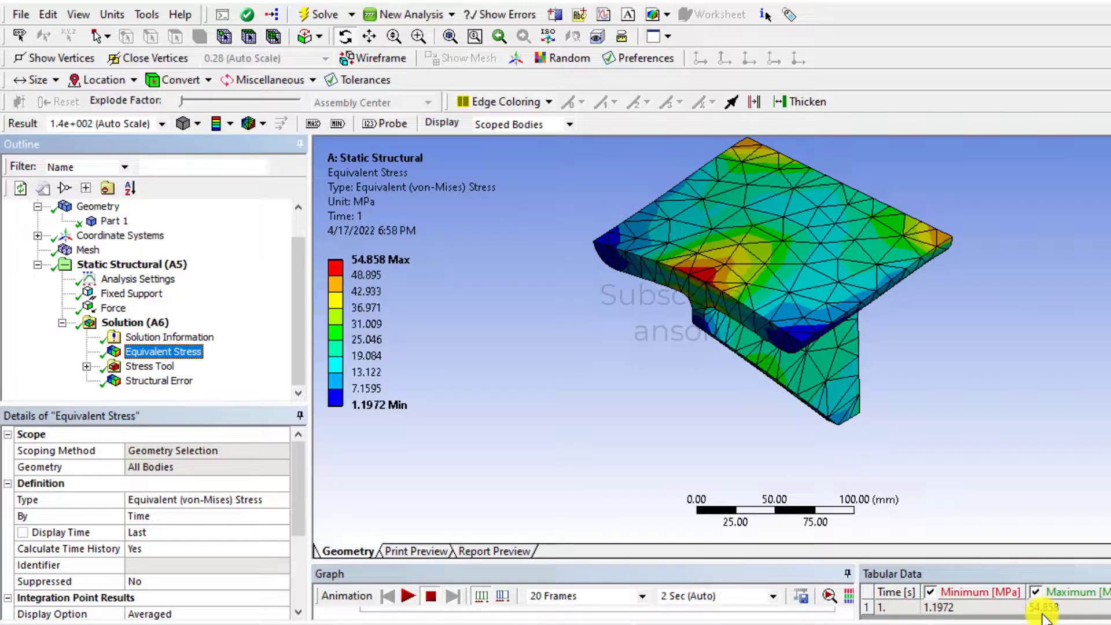
{"action": "left_click_drag", "start_coordinate": [754, 398], "coordinate": [788, 359]}
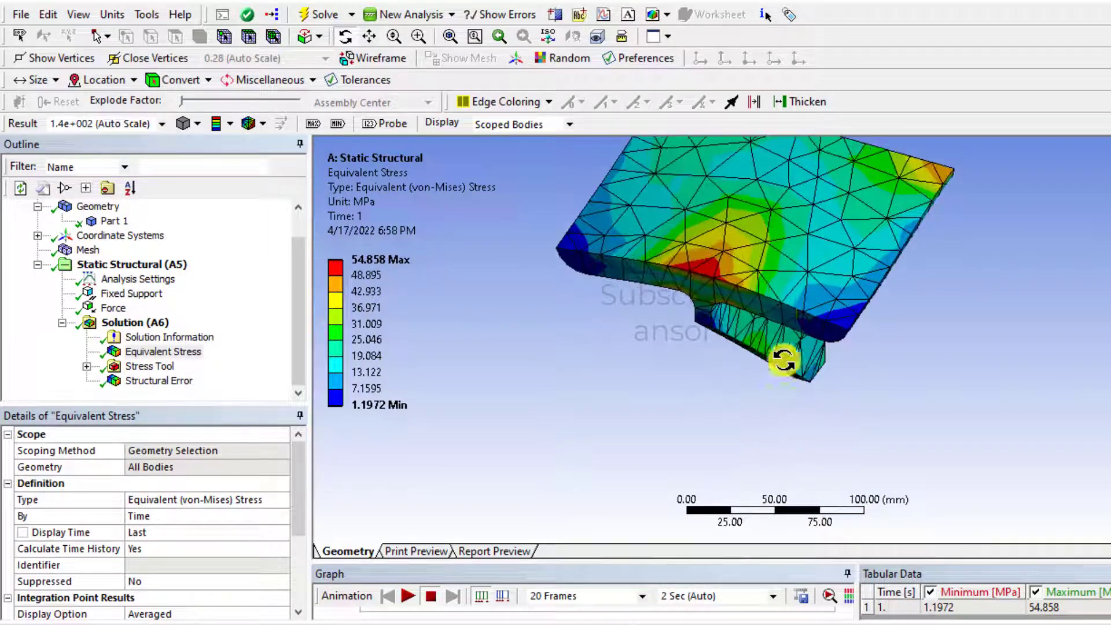
{"action": "left_click", "coordinate": [370, 36]}
{"action": "left_click_drag", "start_coordinate": [785, 228], "coordinate": [726, 291]}
{"action": "middle_click_drag", "start_coordinate": [725, 291], "coordinate": [679, 281]}
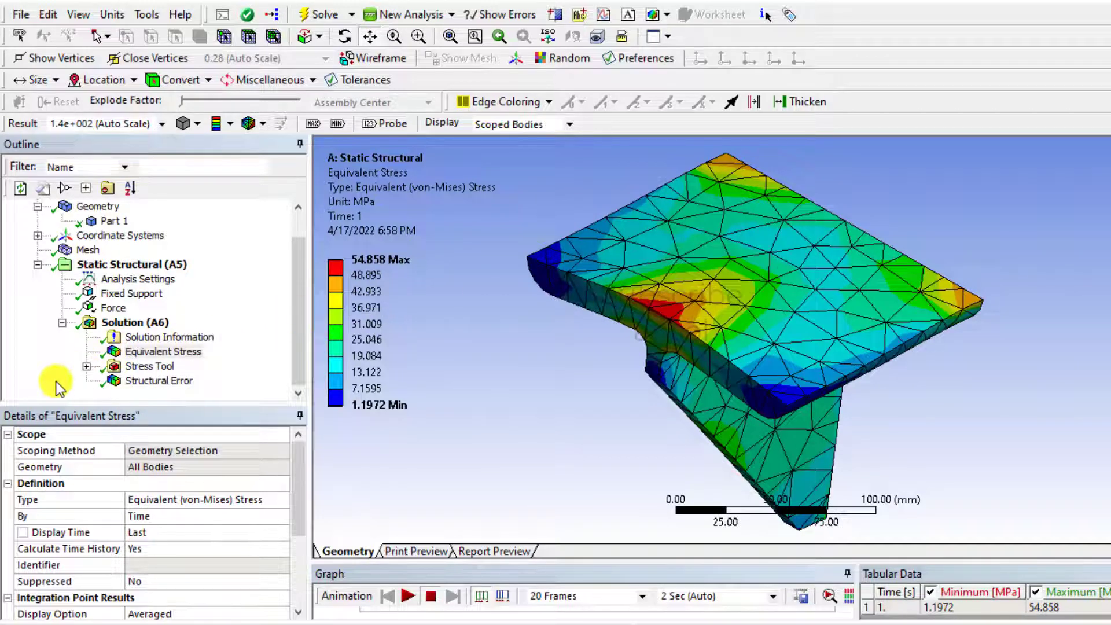
- Examine the Safety Factor and Structural Error contours on the bracket, checking the minimum safety factor and where the error concentrates
{"action": "left_click", "coordinate": [87, 366]}
{"action": "left_click", "coordinate": [179, 381]}
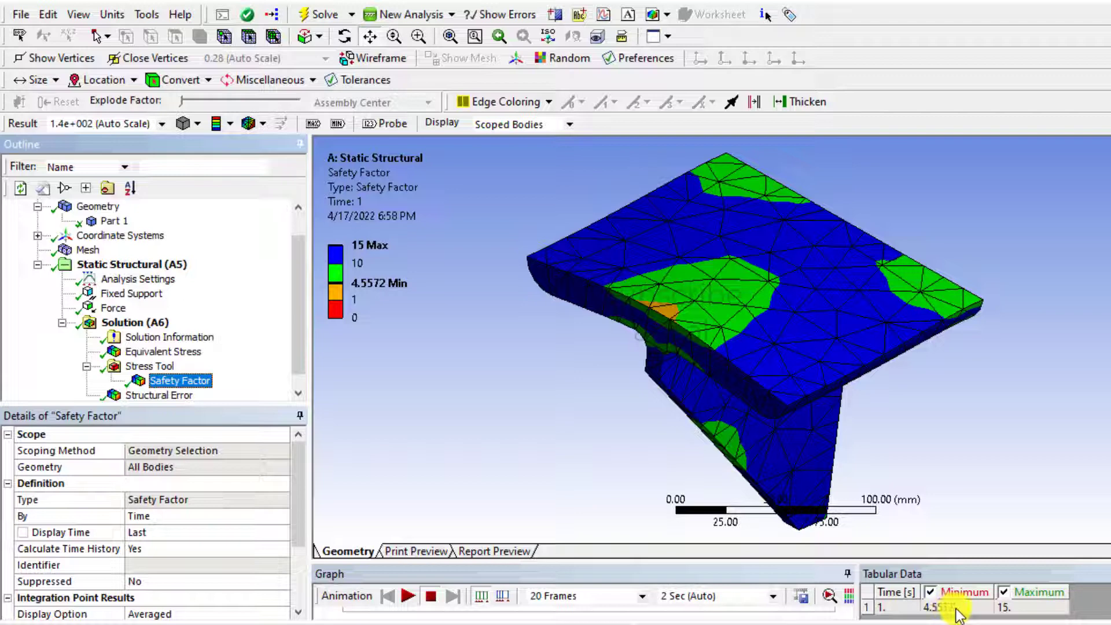
{"action": "middle_click_drag", "start_coordinate": [757, 312], "coordinate": [786, 421]}
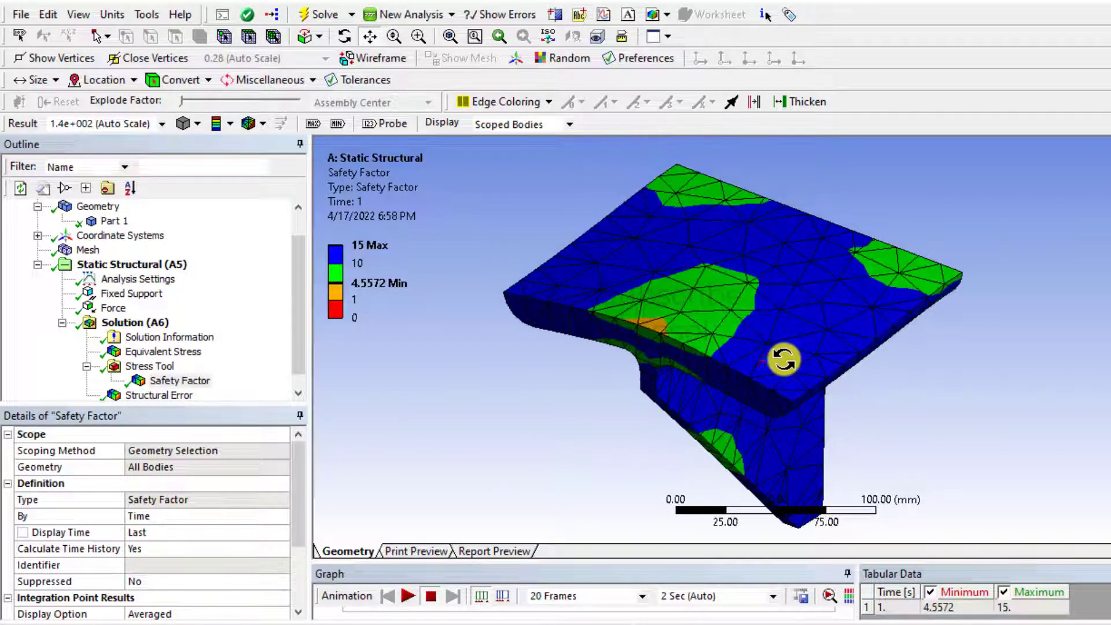
{"action": "left_click", "coordinate": [141, 396]}
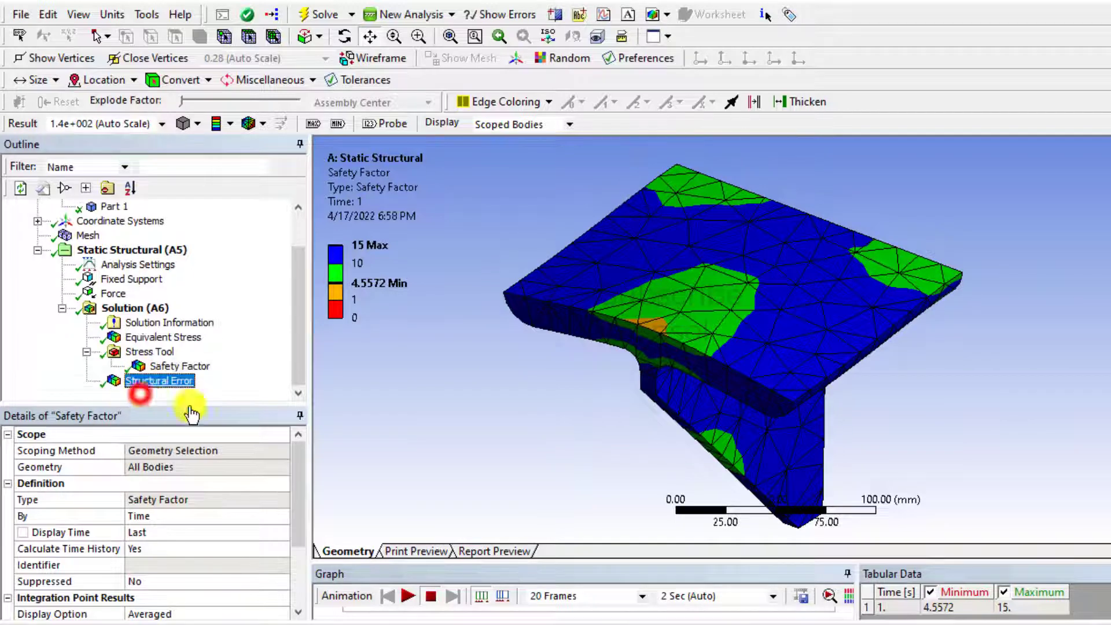
{"action": "middle_click_drag", "start_coordinate": [644, 408], "coordinate": [431, 432]}
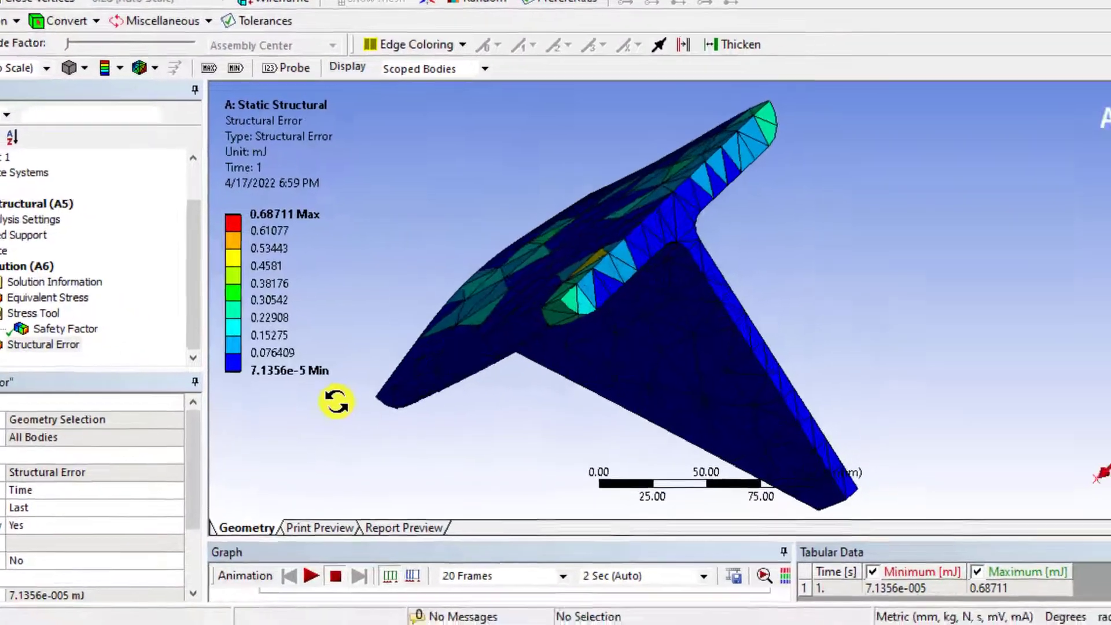
{"action": "middle_click_drag", "start_coordinate": [335, 401], "coordinate": [664, 390]}
{"action": "middle_click_drag", "start_coordinate": [467, 301], "coordinate": [405, 308]}
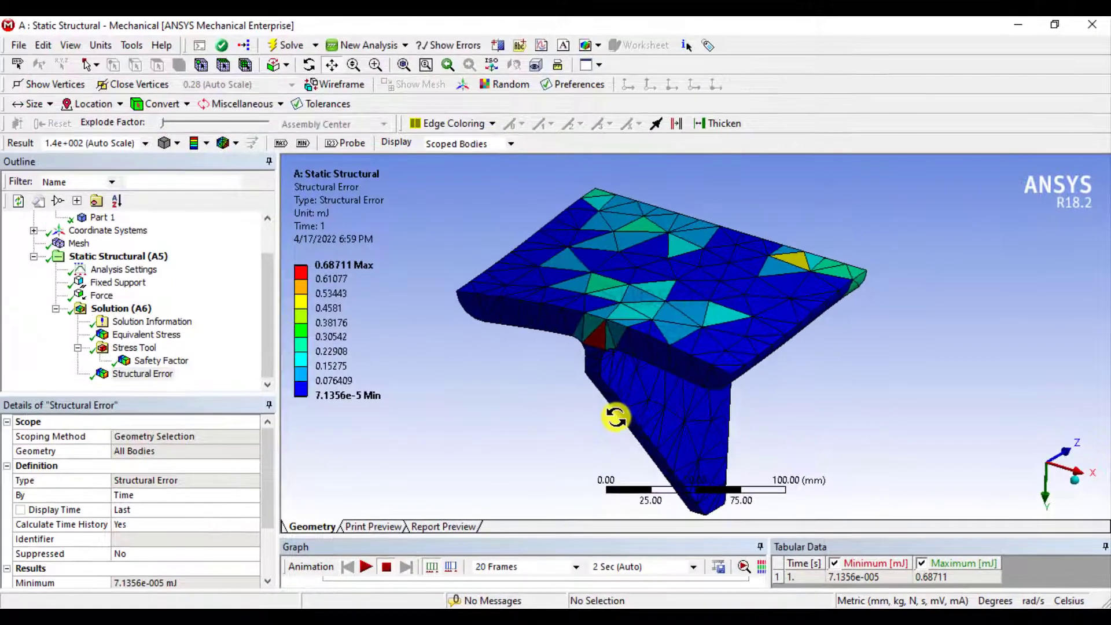
{"action": "middle_click_drag", "start_coordinate": [616, 417], "coordinate": [608, 411]}
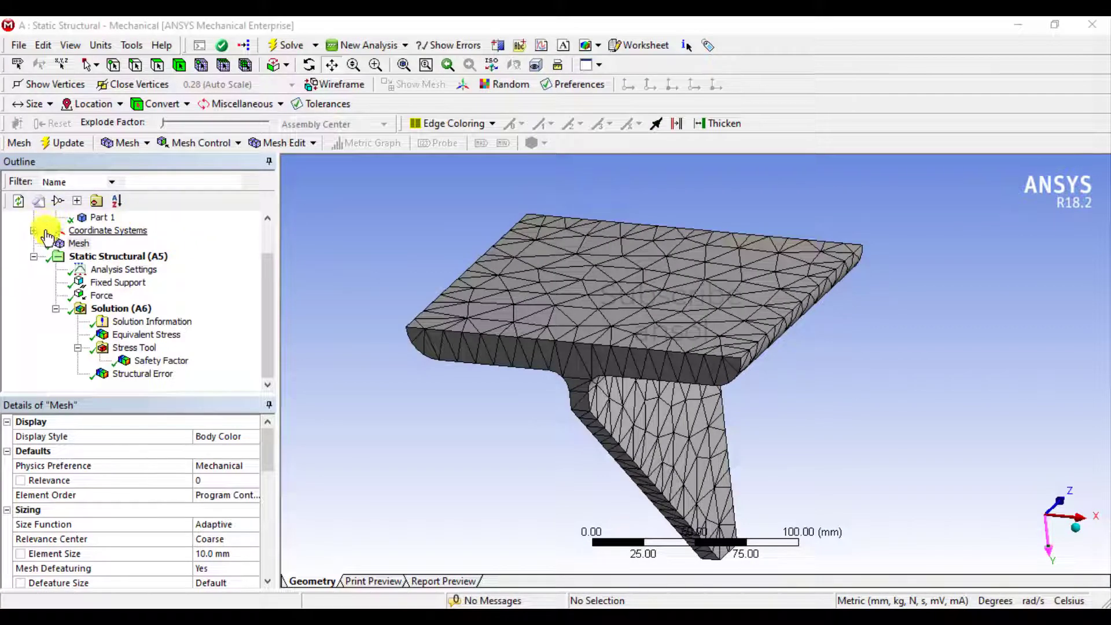
- Insert a mesh method and scope it to the bracket body
{"action": "right_click", "coordinate": [80, 246]}
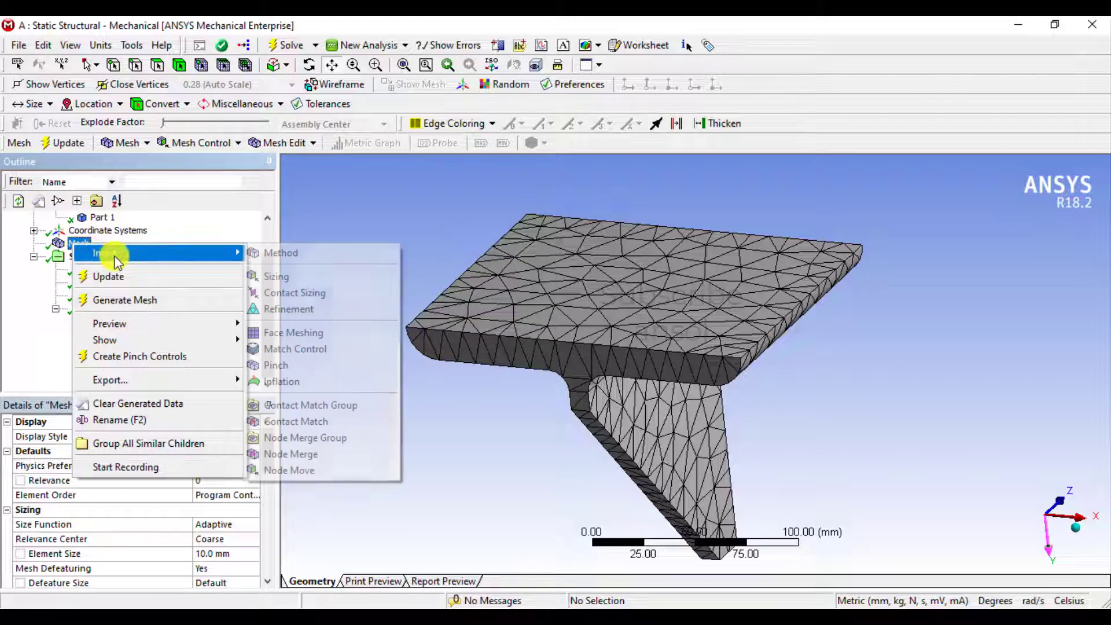
{"action": "left_click", "coordinate": [271, 250]}
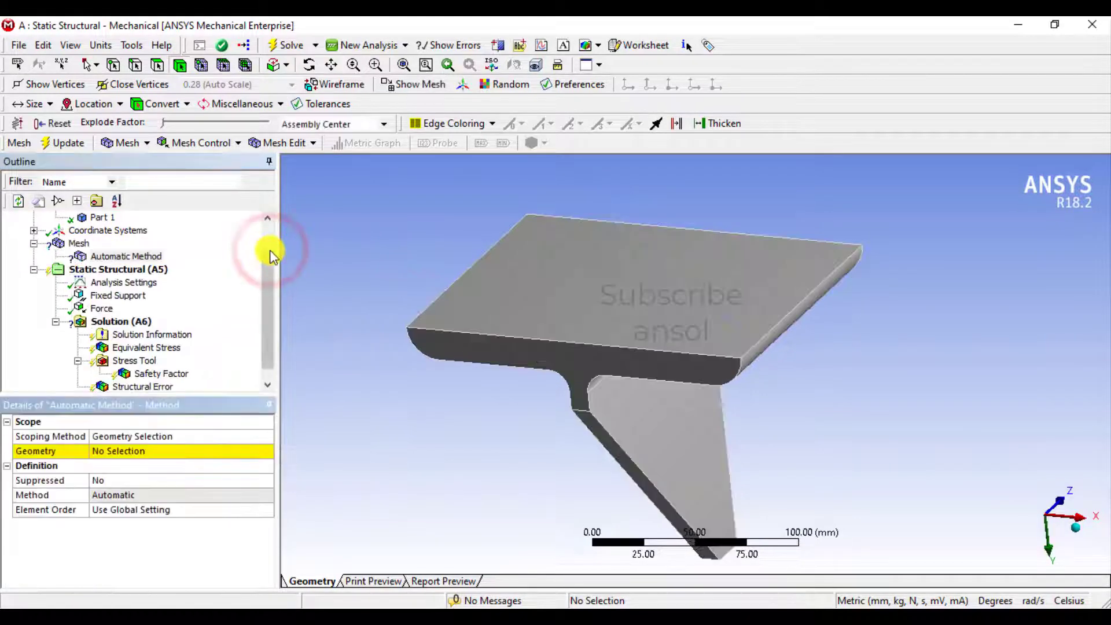
{"action": "left_click", "coordinate": [538, 324]}
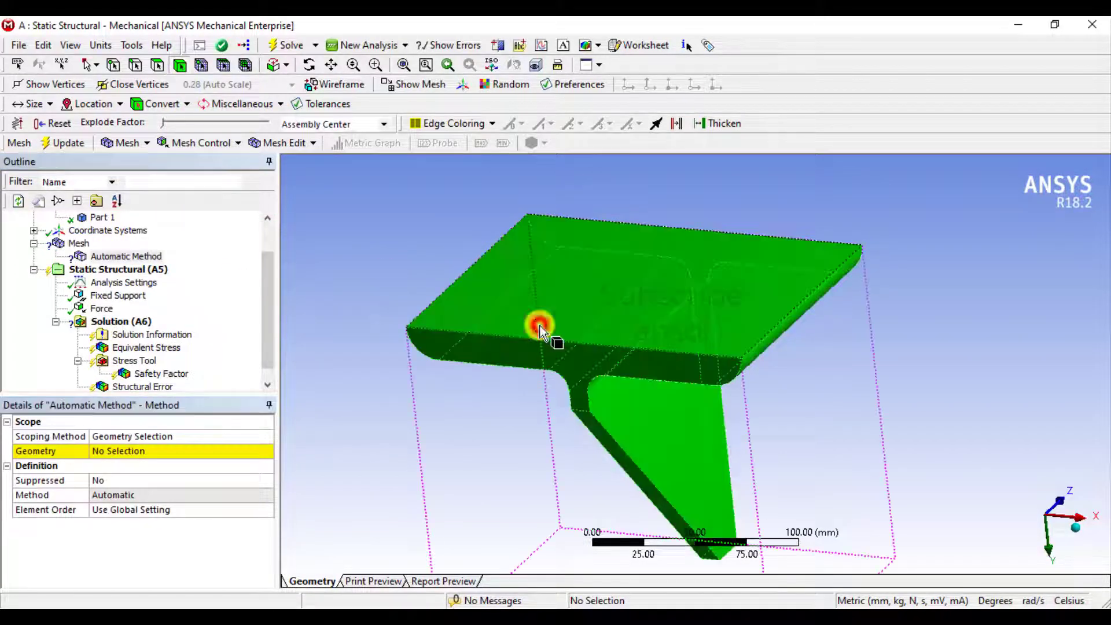
{"action": "left_click", "coordinate": [127, 457]}
{"action": "left_click", "coordinate": [125, 452]}
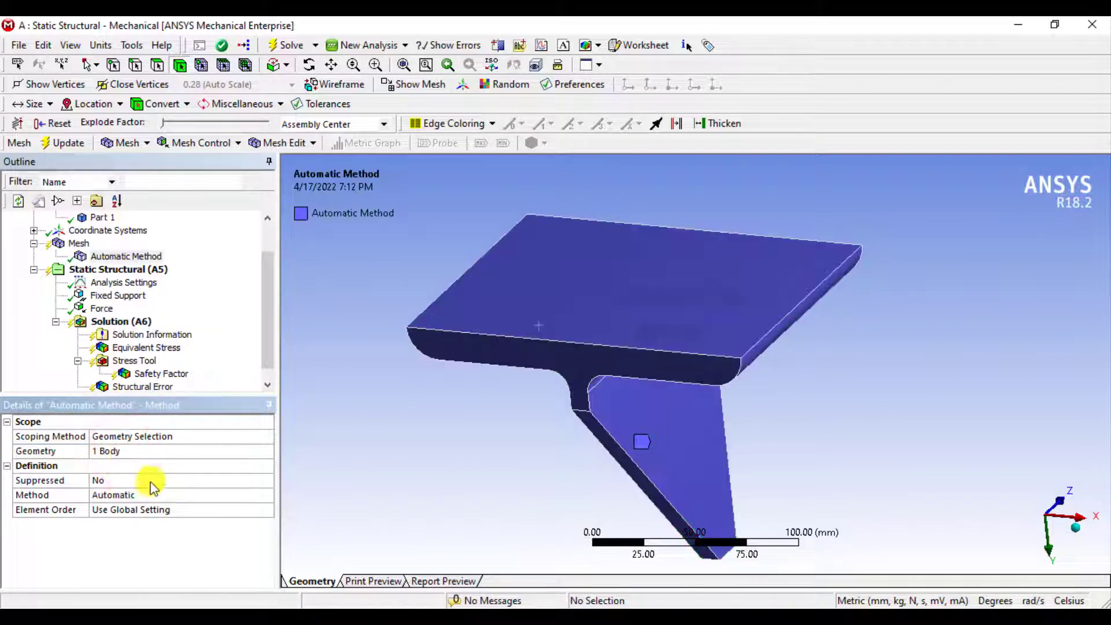
- Set the mesh method to MultiZone with Hexa as the mapped mesh type
{"action": "left_click", "coordinate": [166, 496]}
{"action": "left_click", "coordinate": [268, 496]}
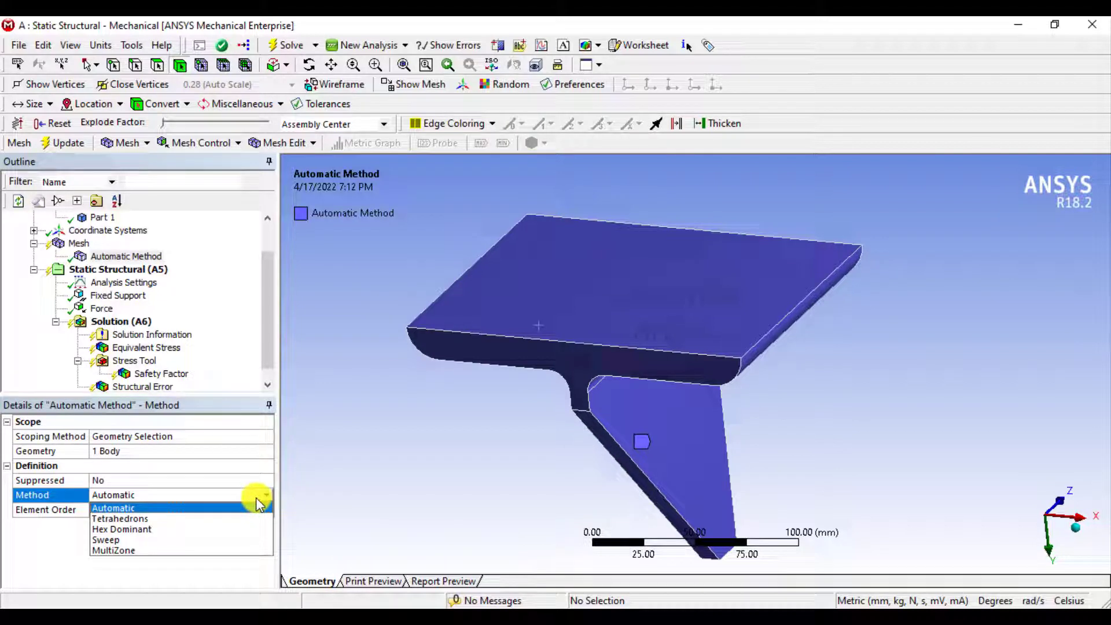
{"action": "left_click", "coordinate": [139, 550]}
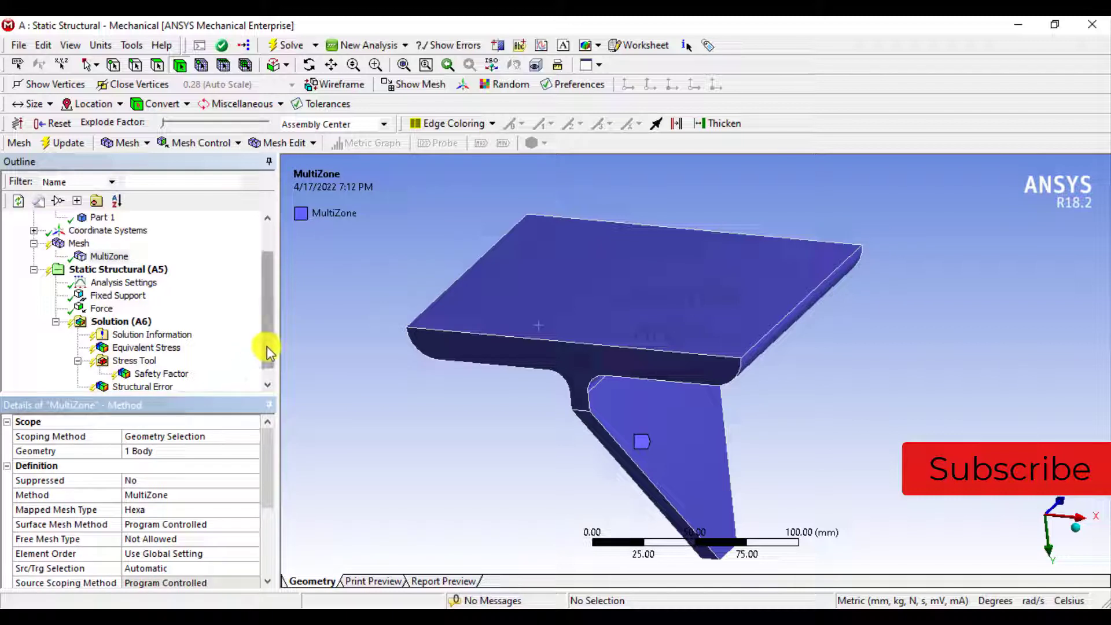
{"action": "left_click_drag", "start_coordinate": [266, 346], "coordinate": [269, 379]}
{"action": "left_click_drag", "start_coordinate": [264, 479], "coordinate": [269, 556]}
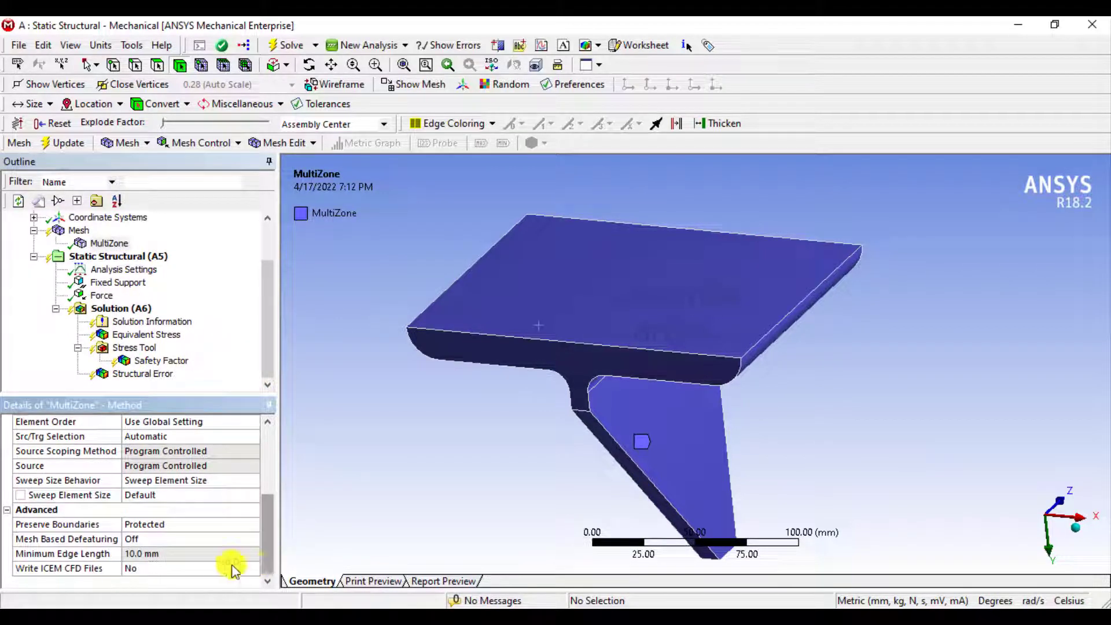
{"action": "left_click", "coordinate": [10, 510]}
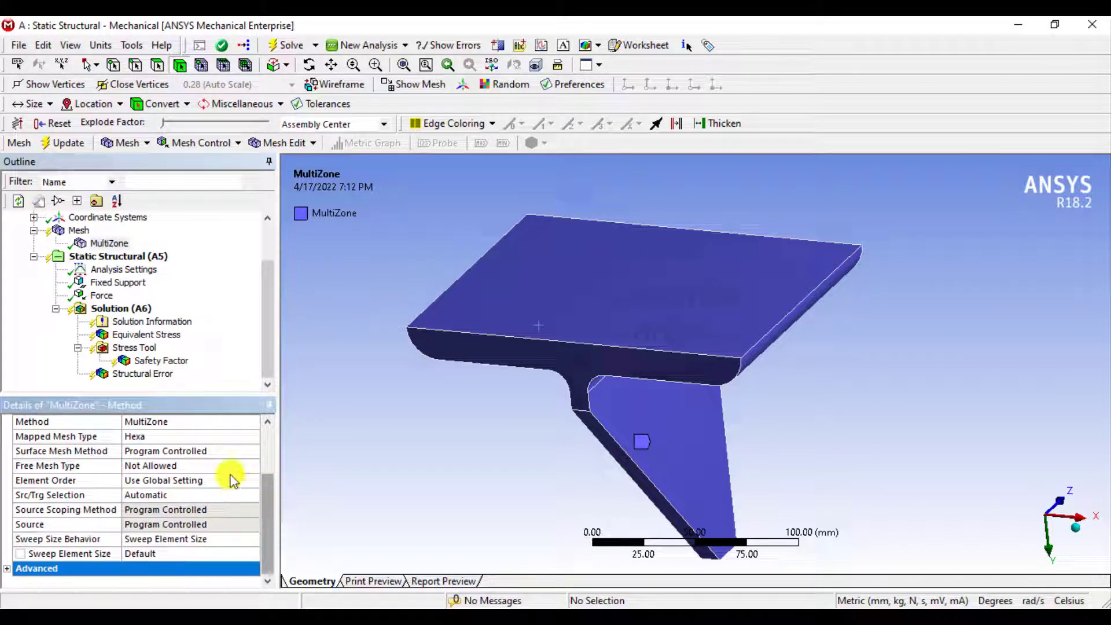
{"action": "left_click", "coordinate": [228, 436]}
{"action": "left_click", "coordinate": [251, 442]}
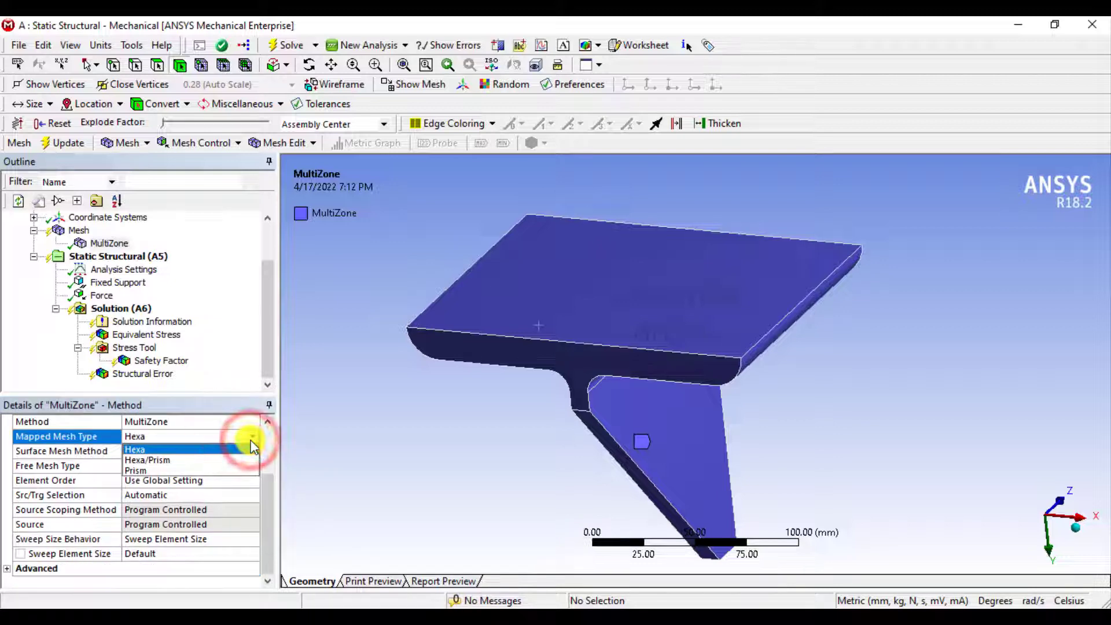
{"action": "left_click", "coordinate": [225, 446]}
{"action": "left_click", "coordinate": [367, 436]}
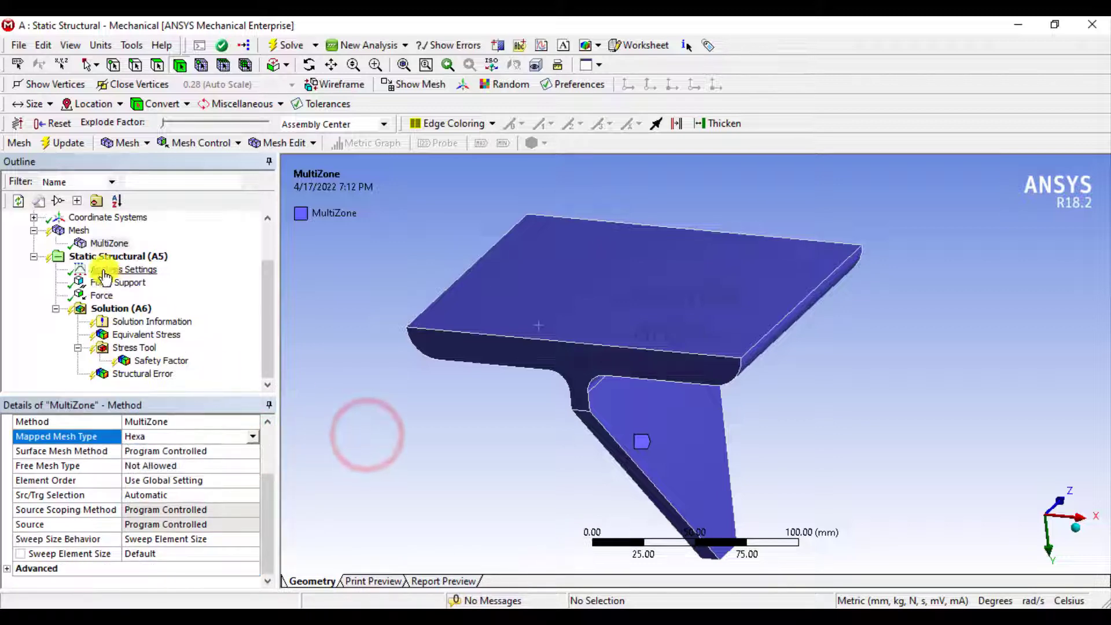
- Generate the MultiZone mesh on the bracket and review its node and element statistics
{"action": "right_click", "coordinate": [72, 229]}
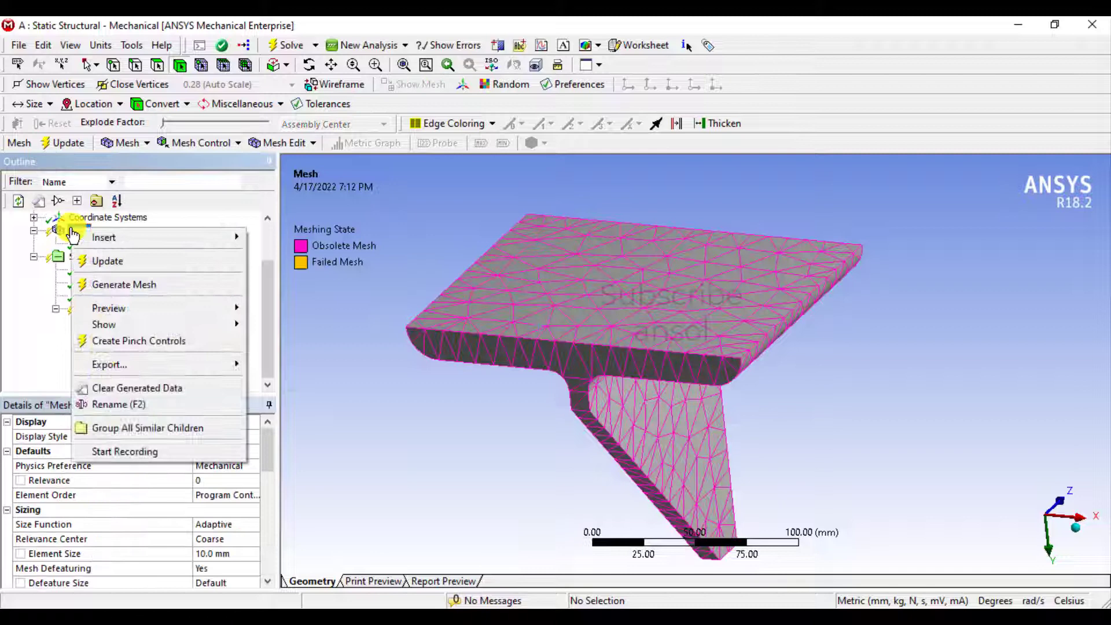
{"action": "left_click", "coordinate": [105, 284]}
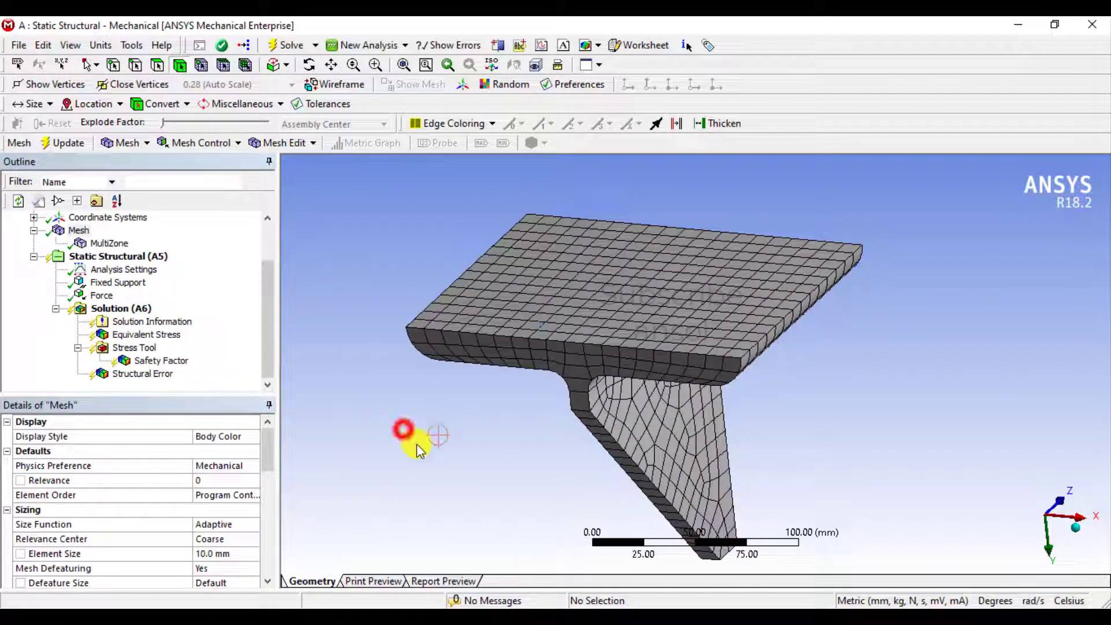
{"action": "middle_click_drag", "start_coordinate": [404, 429], "coordinate": [515, 431]}
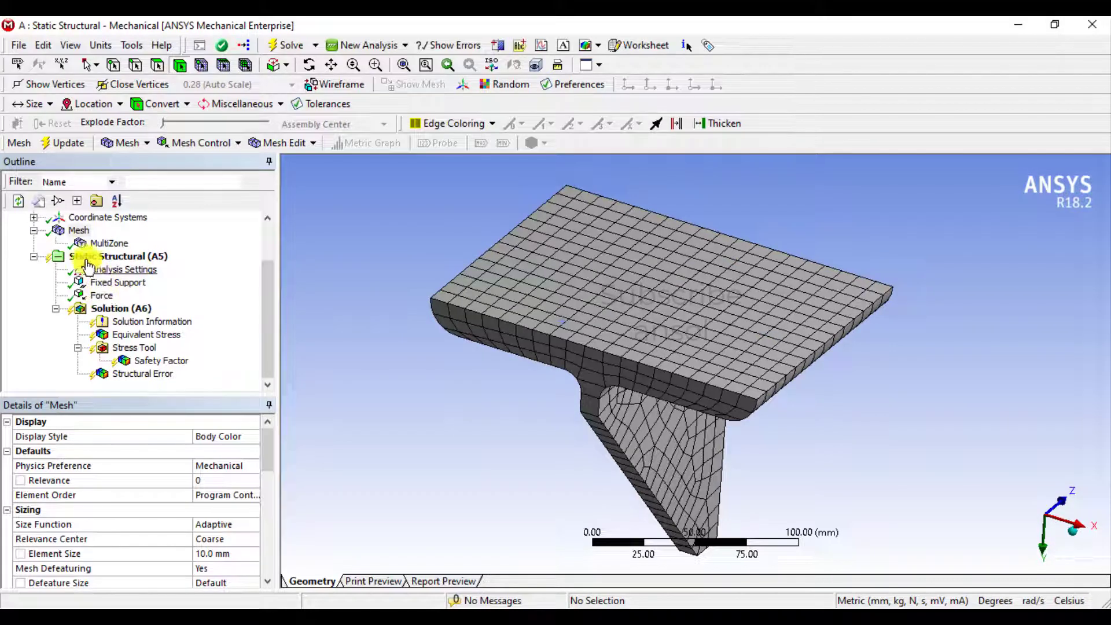
{"action": "left_click", "coordinate": [75, 231]}
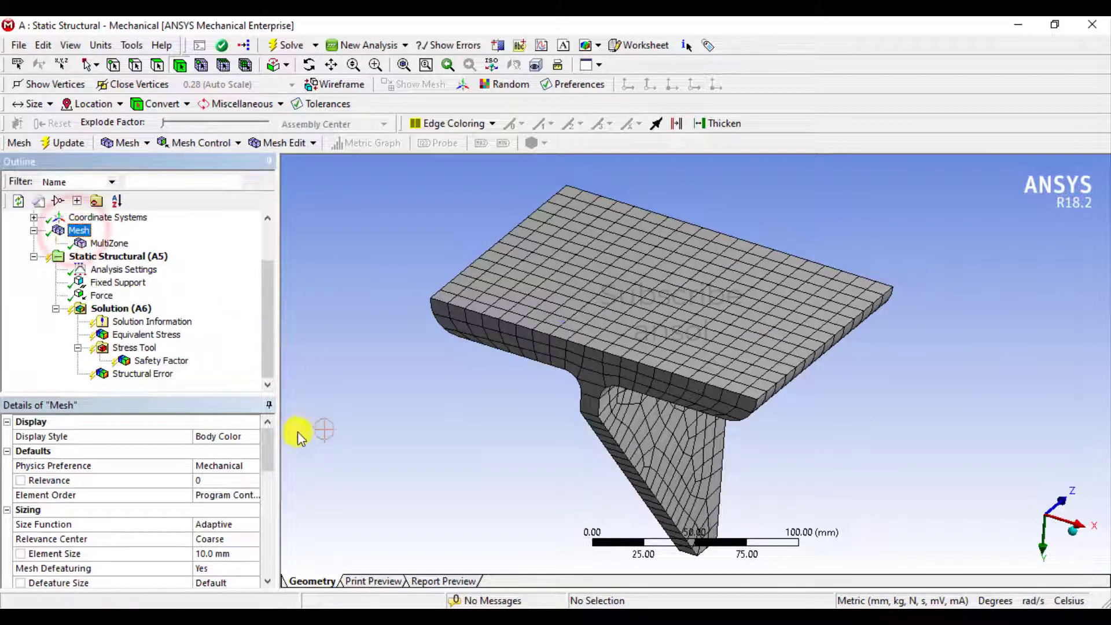
{"action": "left_click_drag", "start_coordinate": [266, 452], "coordinate": [276, 584]}
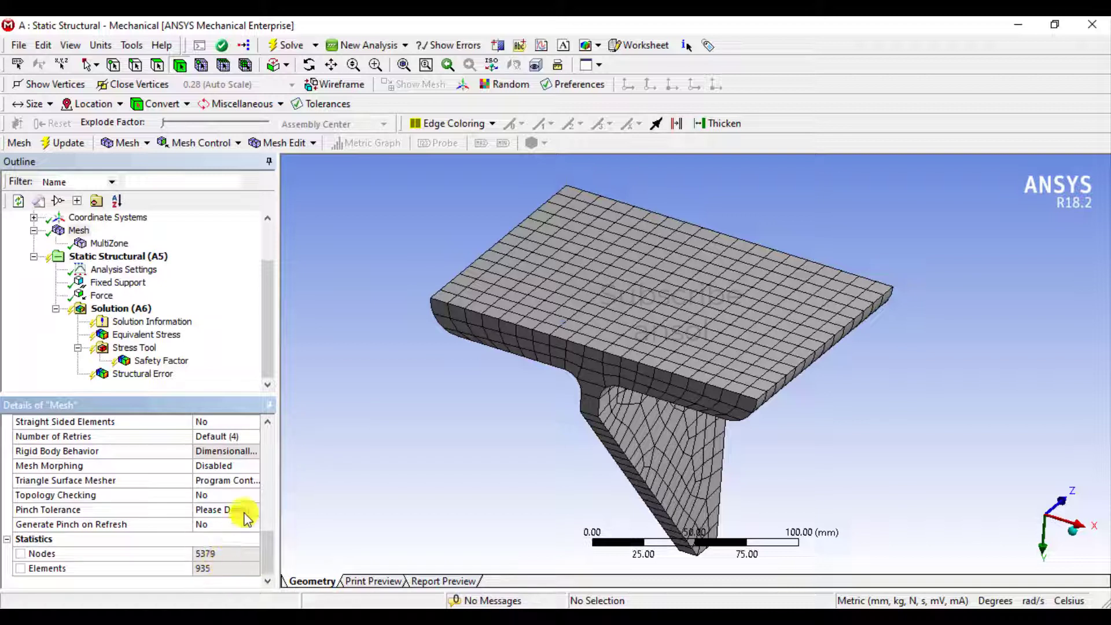
- Solve the static structural analysis again with the MultiZone mesh
{"action": "left_click", "coordinate": [102, 315]}
{"action": "right_click", "coordinate": [104, 311]}
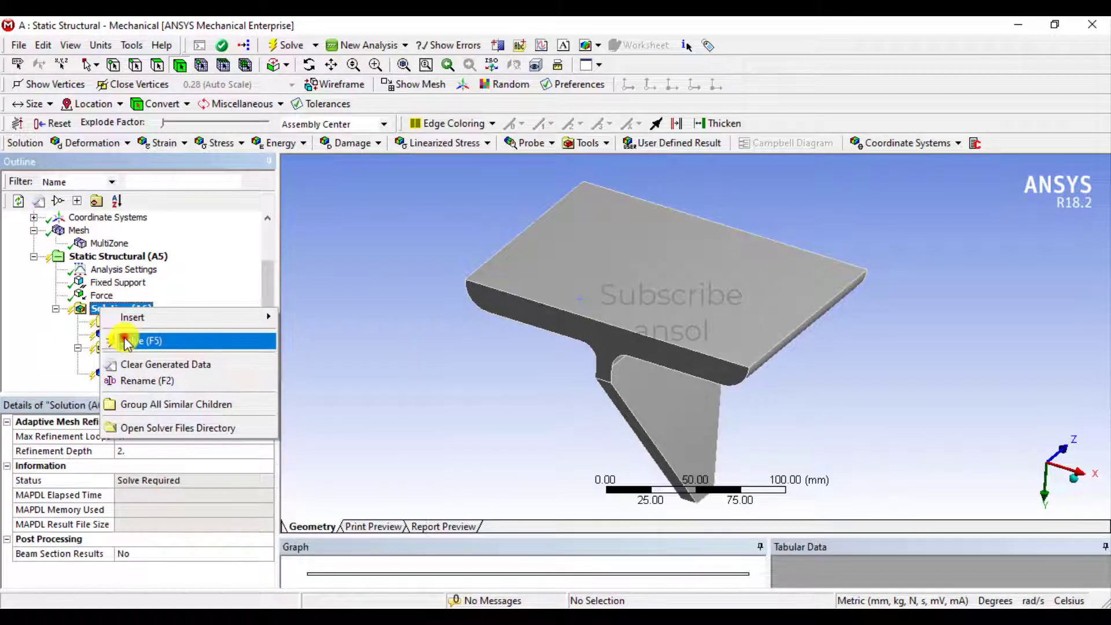
{"action": "left_click", "coordinate": [127, 341]}
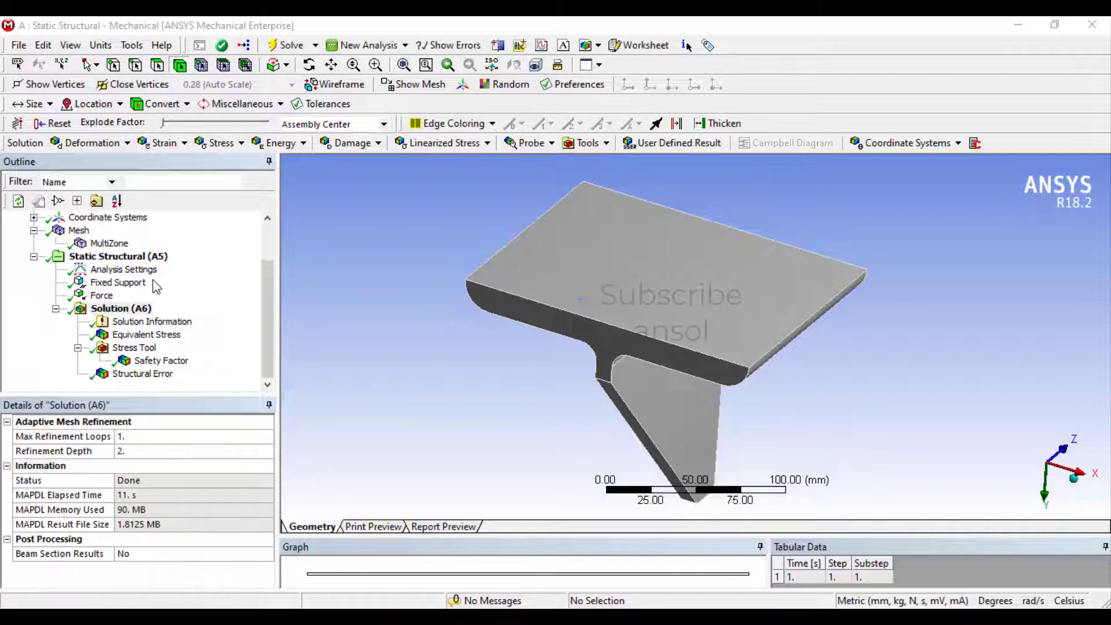
- Examine the new equivalent stress, safety factor and structural error results, checking the error around the fillet where the web meets the plate
{"action": "left_click", "coordinate": [136, 336]}
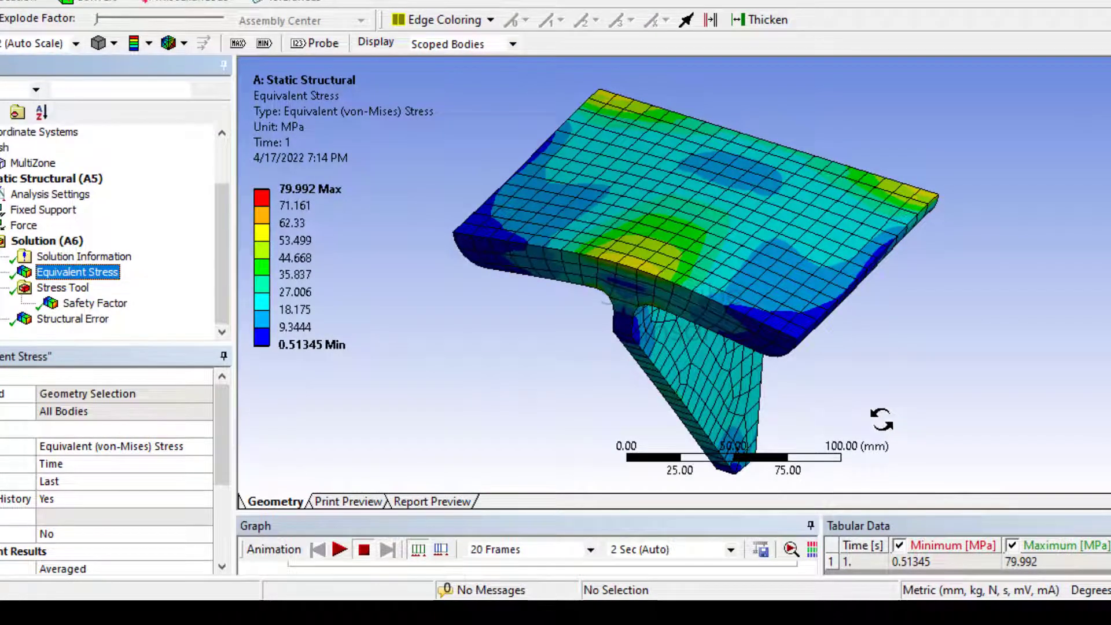
{"action": "left_click_drag", "start_coordinate": [880, 419], "coordinate": [855, 399]}
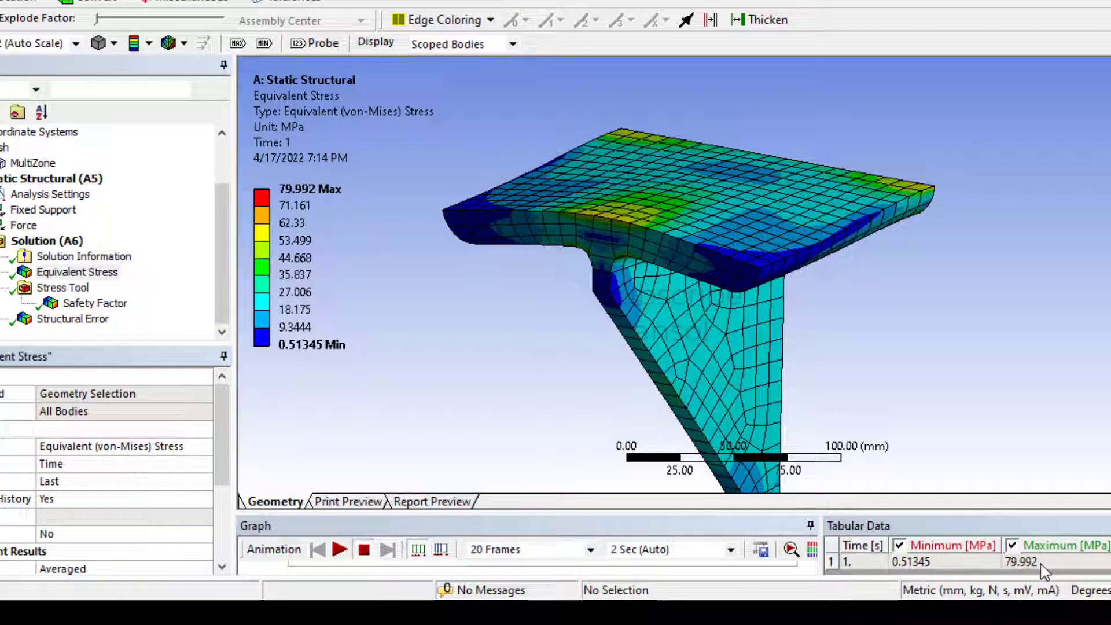
{"action": "left_click", "coordinate": [93, 303]}
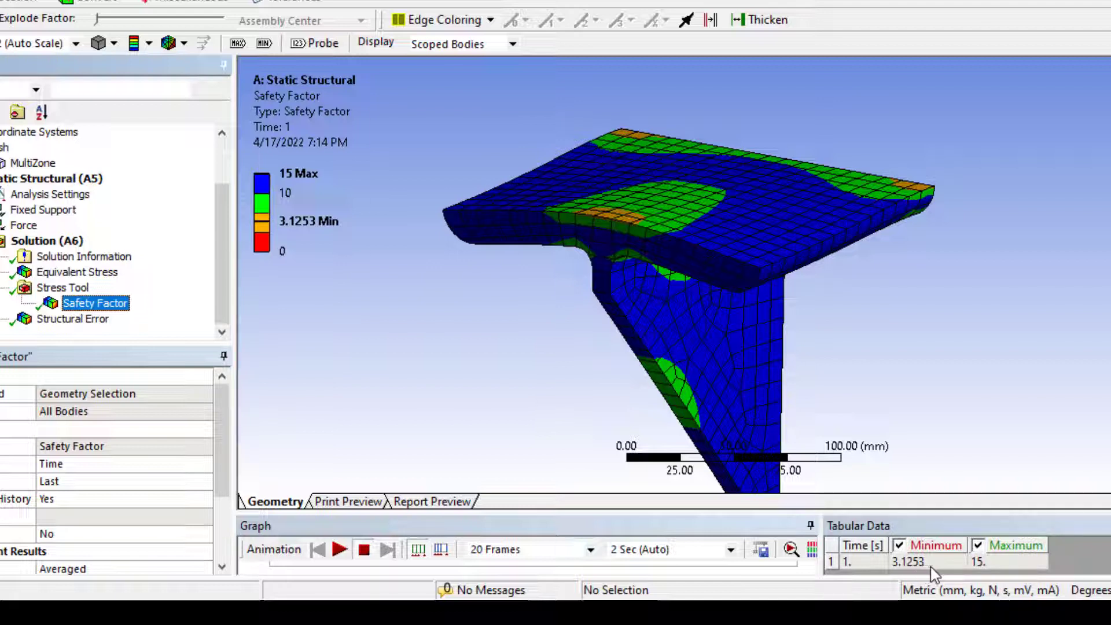
{"action": "left_click", "coordinate": [82, 320]}
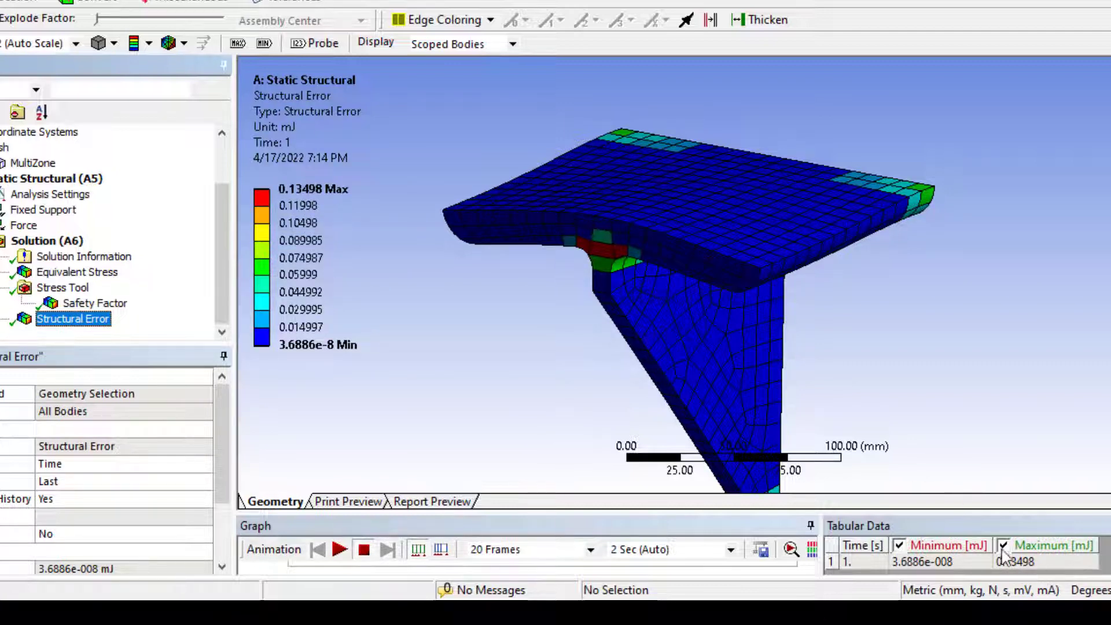
{"action": "middle_click_drag", "start_coordinate": [648, 373], "coordinate": [553, 292]}
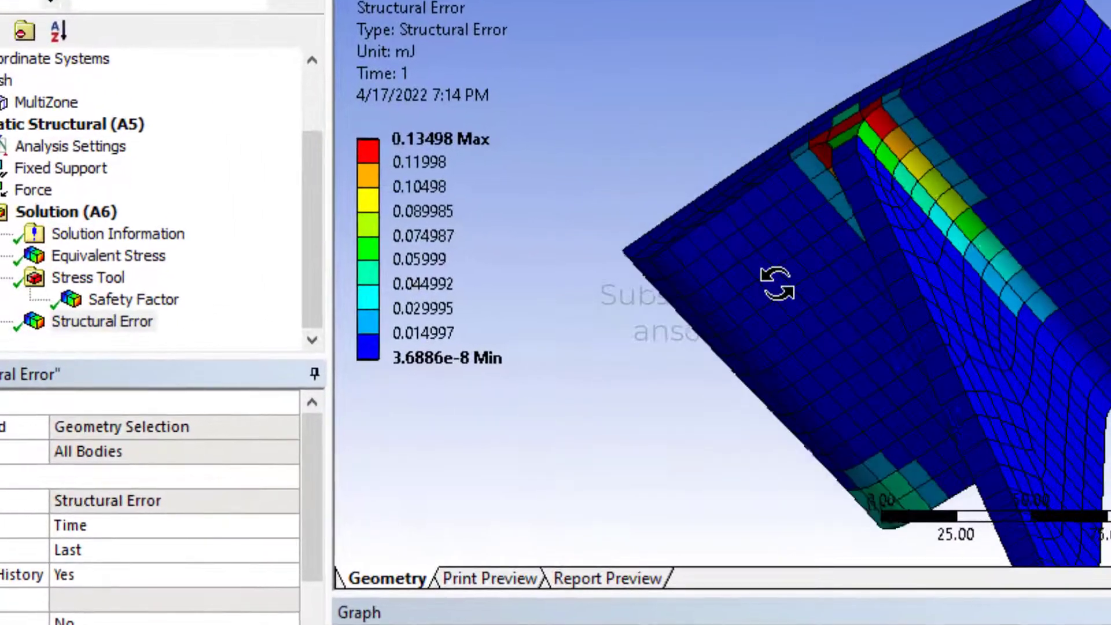
{"action": "middle_click_drag", "start_coordinate": [777, 284], "coordinate": [865, 213]}
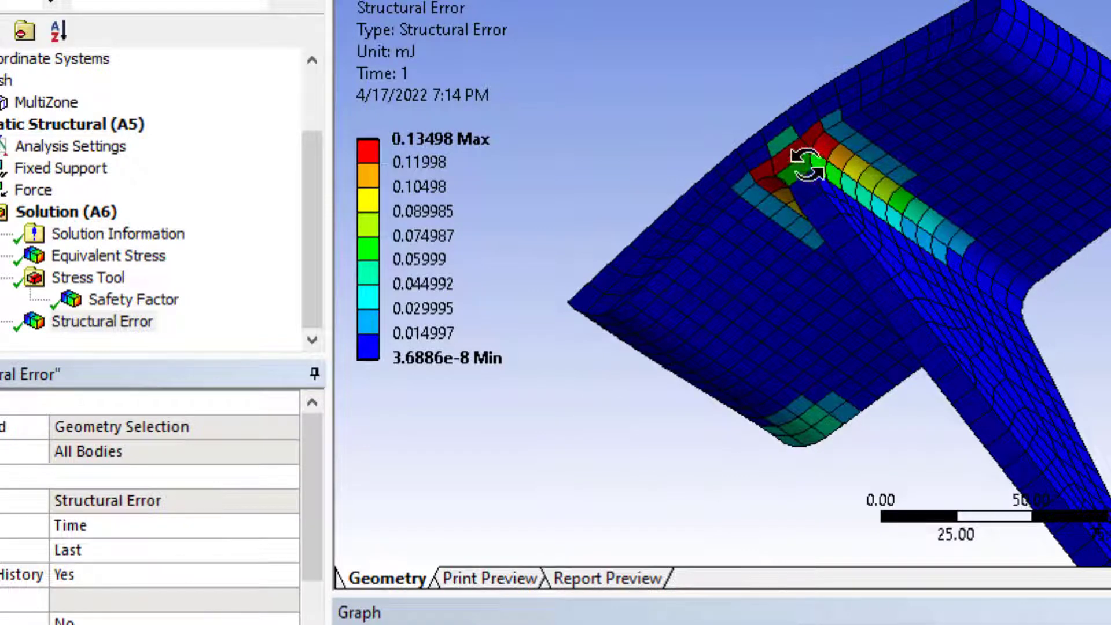
{"action": "middle_click_drag", "start_coordinate": [937, 339], "coordinate": [997, 332]}
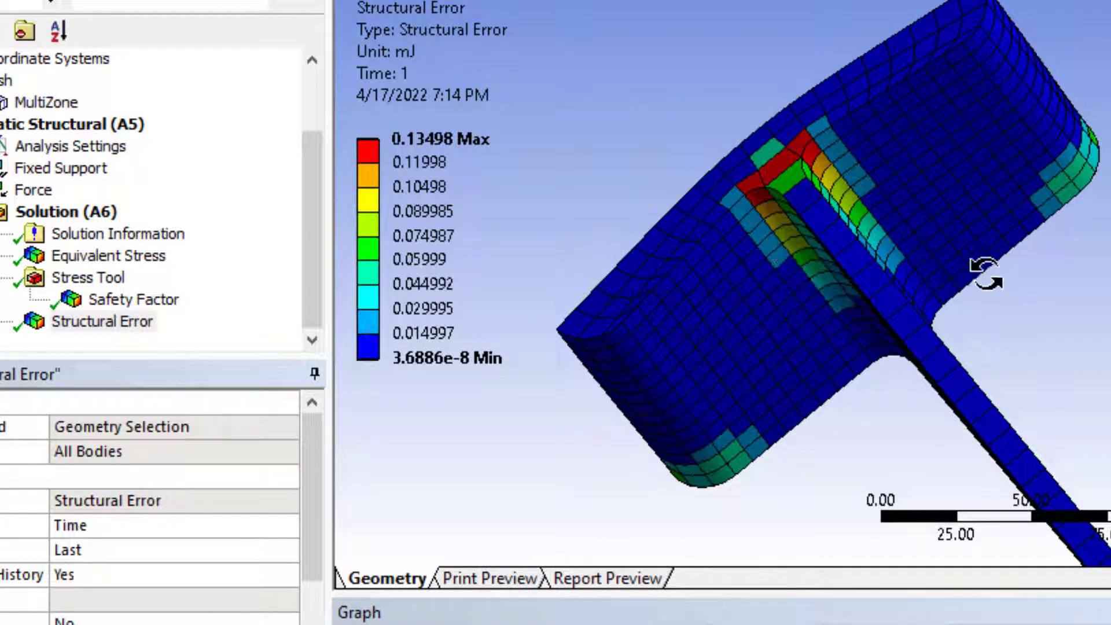
{"action": "middle_click_drag", "start_coordinate": [986, 275], "coordinate": [1030, 353]}
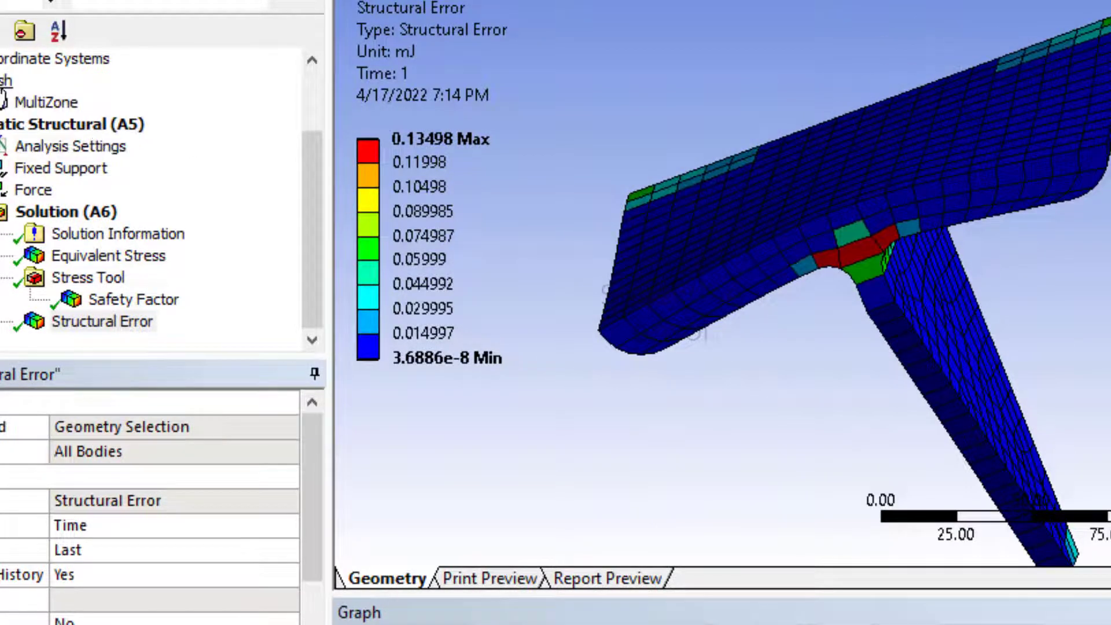
- Clear the generated data of the bracket's mesh
{"action": "left_click", "coordinate": [5, 80]}
{"action": "right_click", "coordinate": [3, 84]}
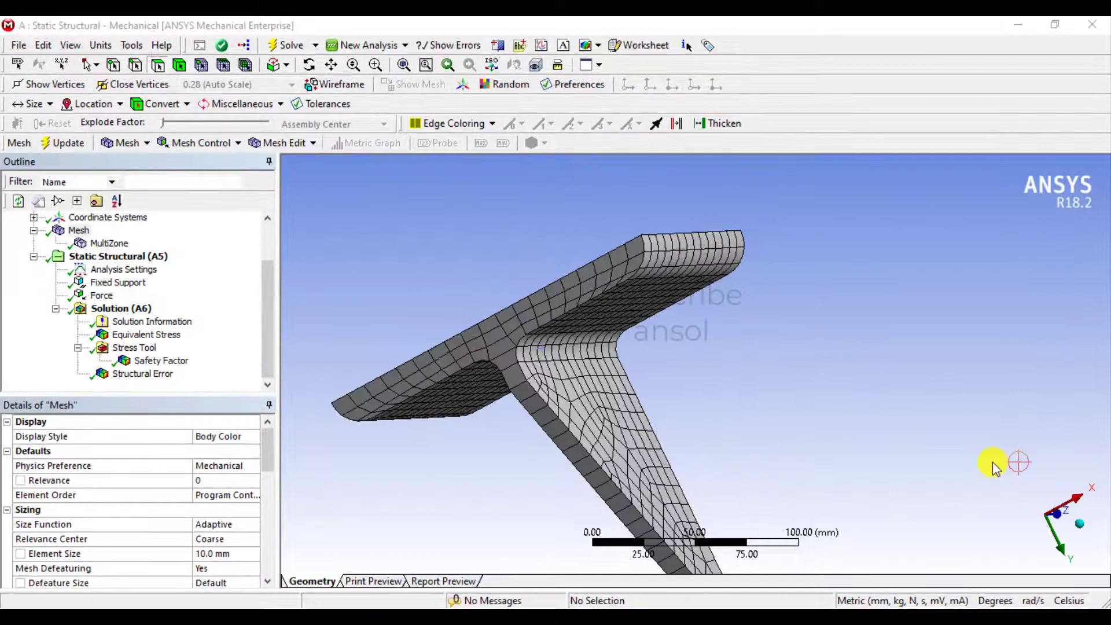
{"action": "left_click", "coordinate": [74, 235]}
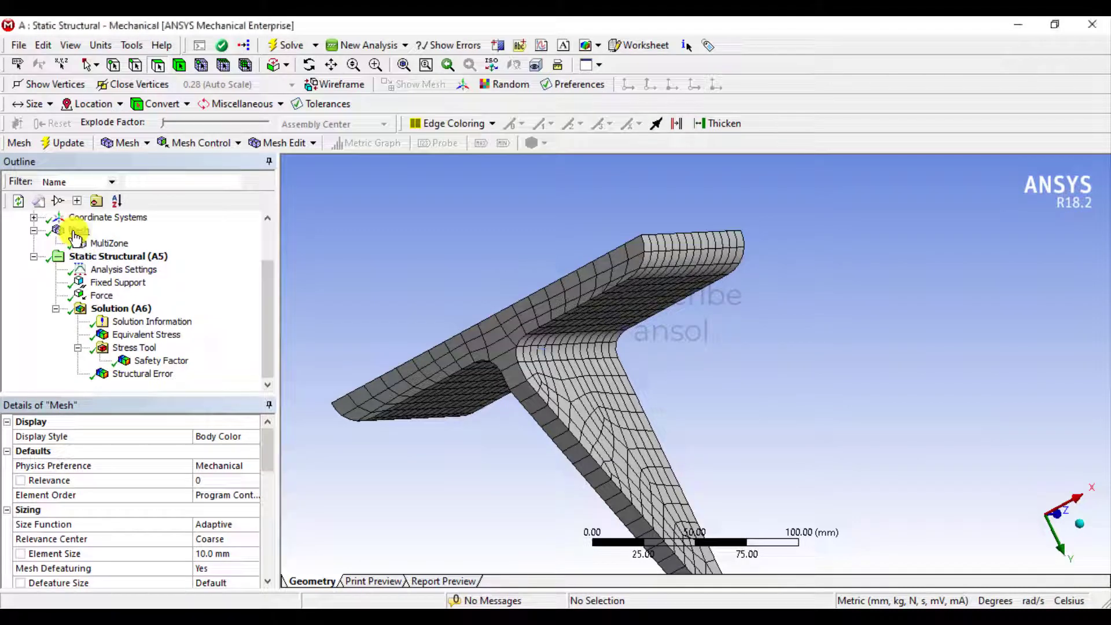
{"action": "right_click", "coordinate": [74, 233]}
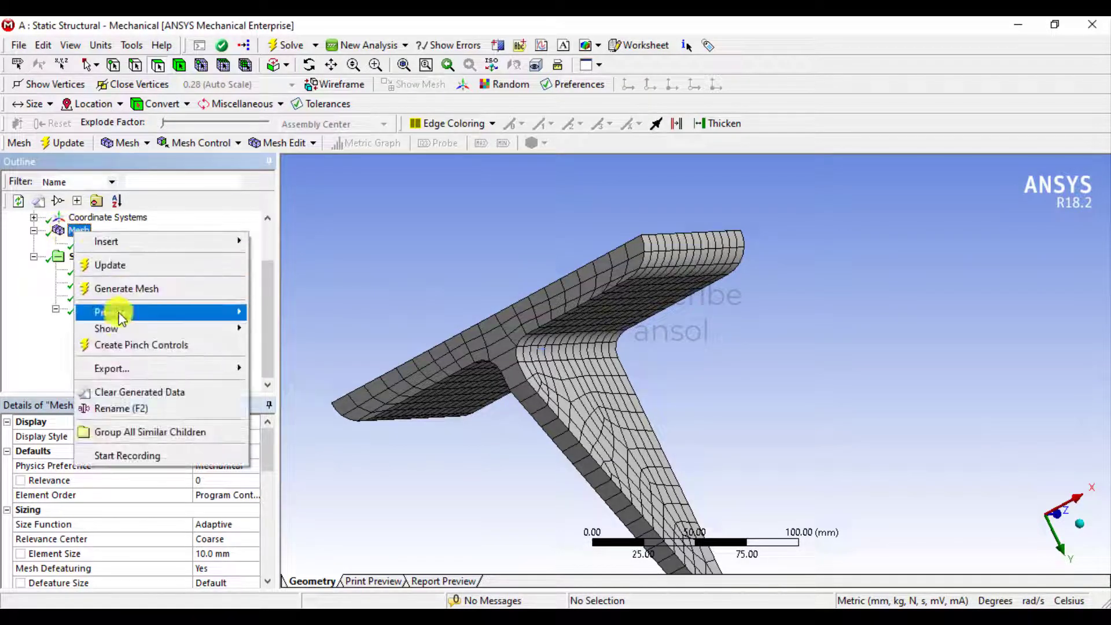
{"action": "left_click", "coordinate": [126, 392]}
{"action": "left_click", "coordinate": [624, 379]}
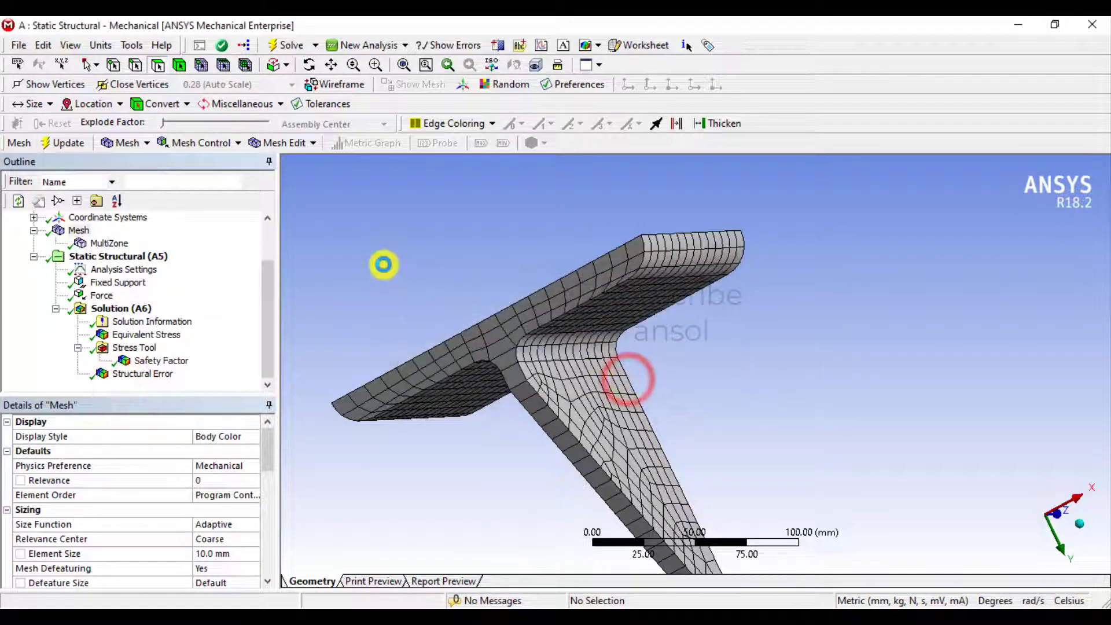
- For the MultiZone method's source, select seven faces: the plate's top, both undersides, both fillets and both web sides
{"action": "left_click", "coordinate": [108, 243]}
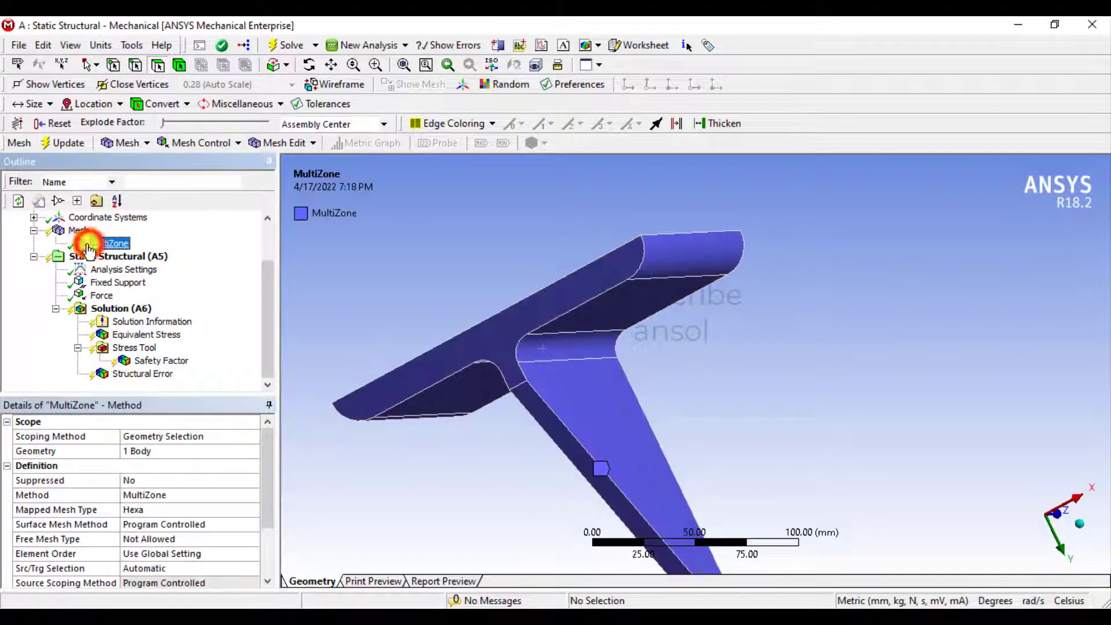
{"action": "left_click_drag", "start_coordinate": [267, 475], "coordinate": [272, 516]}
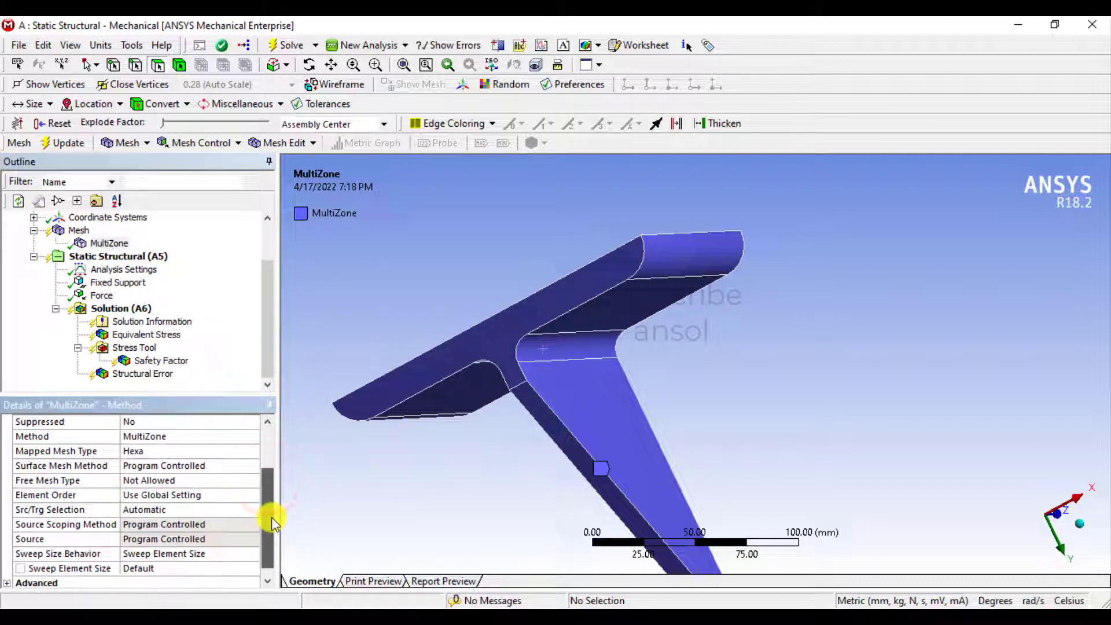
{"action": "left_click", "coordinate": [142, 539]}
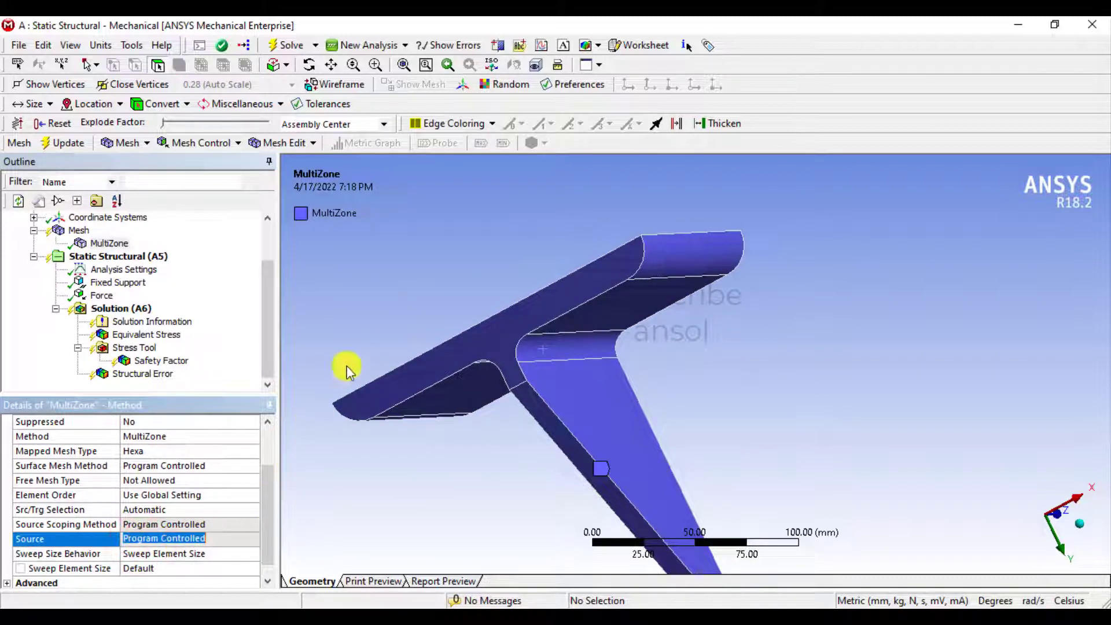
{"action": "middle_click_drag", "start_coordinate": [407, 320], "coordinate": [360, 236]}
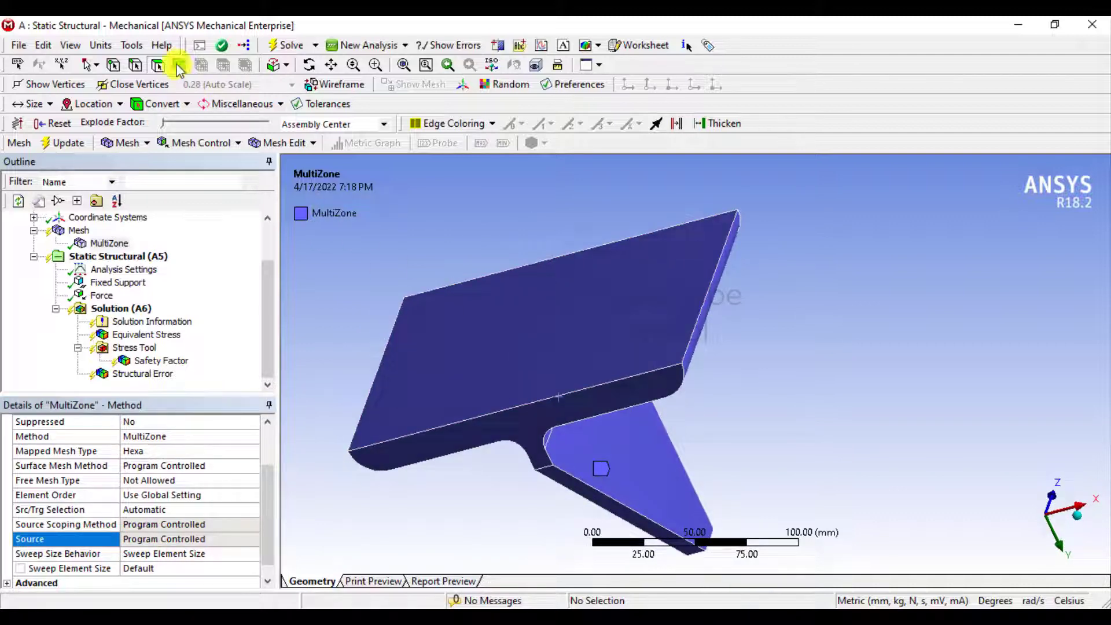
{"action": "left_click", "coordinate": [157, 65]}
{"action": "left_click", "coordinate": [461, 374]}
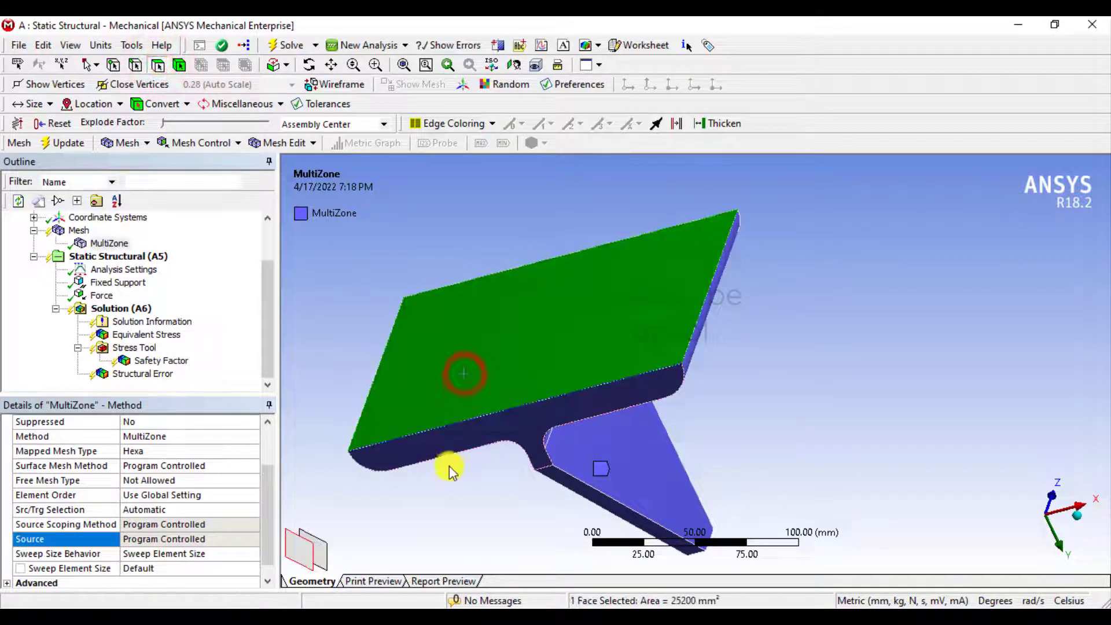
{"action": "middle_click_drag", "start_coordinate": [448, 466], "coordinate": [462, 418]}
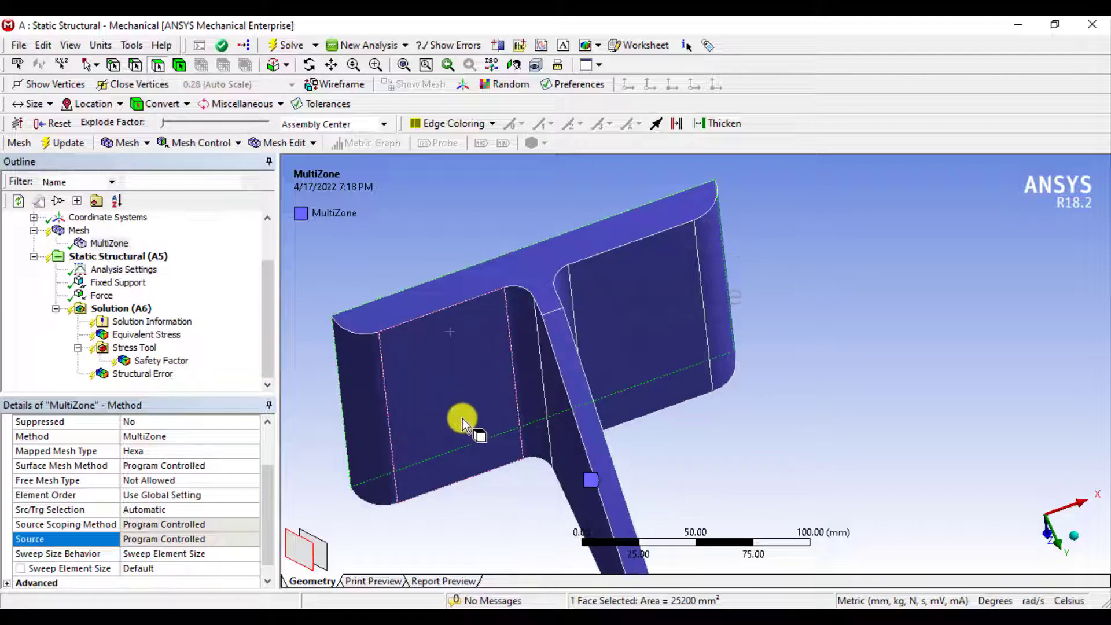
{"action": "left_click", "coordinate": [467, 388], "text": "ctrl"}
{"action": "left_click", "coordinate": [528, 363], "text": "ctrl"}
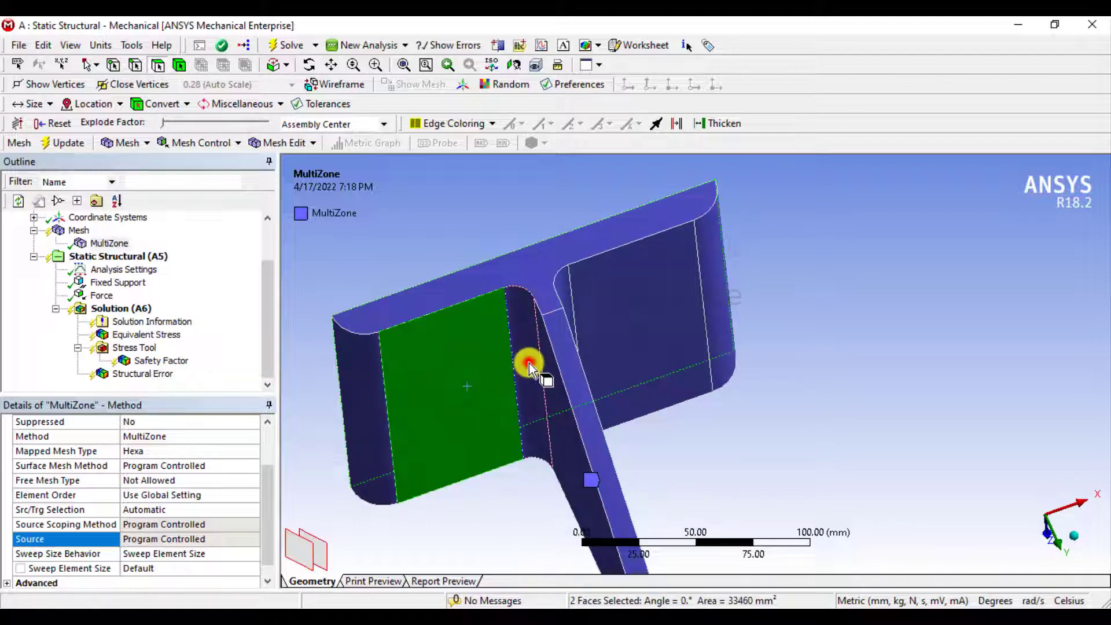
{"action": "left_click", "coordinate": [566, 443], "text": "ctrl"}
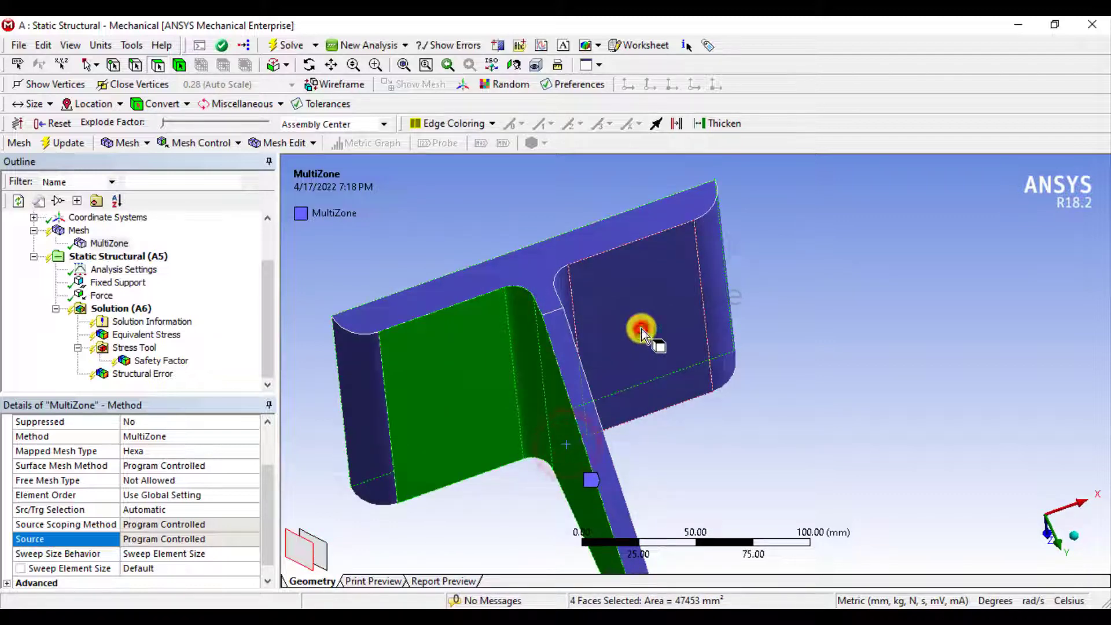
{"action": "left_click", "coordinate": [641, 333], "text": "ctrl"}
{"action": "middle_click_drag", "start_coordinate": [607, 361], "coordinate": [565, 377]}
{"action": "left_click", "coordinate": [566, 379], "text": "ctrl"}
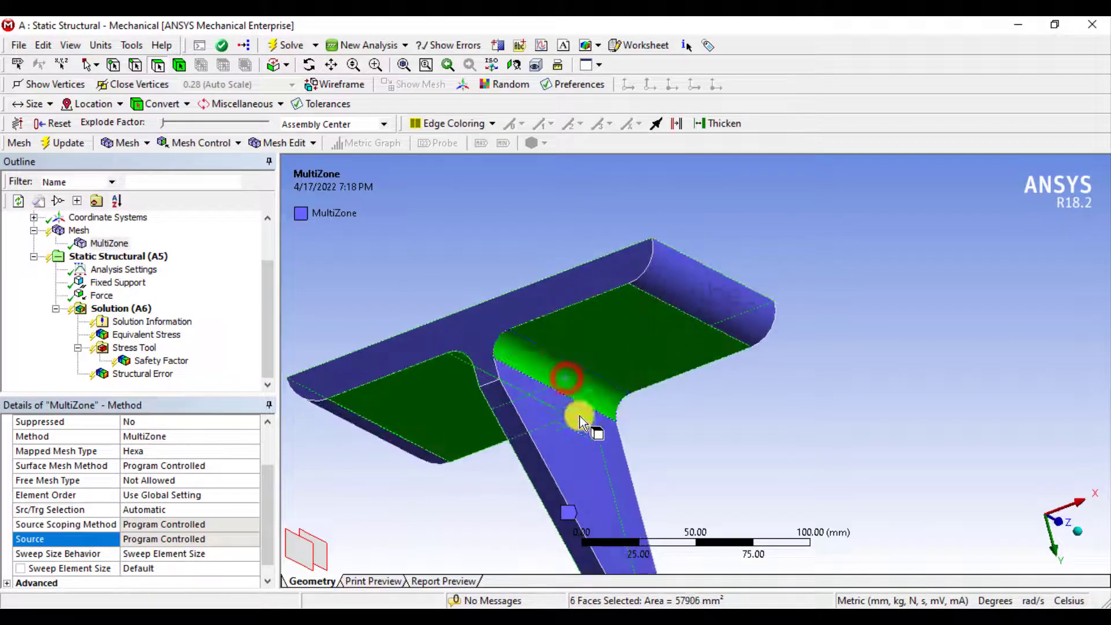
{"action": "left_click", "coordinate": [556, 443], "text": "ctrl"}
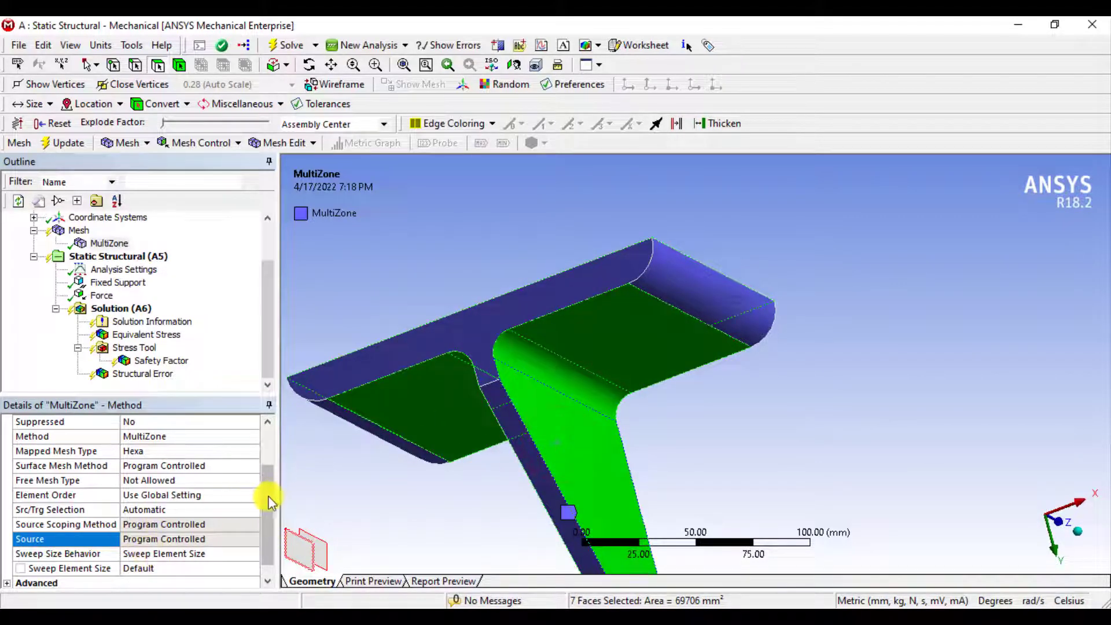
- Set the MultiZone source/target selection to Manual Source and assign the seven selected faces as the source
{"action": "mouse_move", "coordinate": [268, 496]}
{"action": "left_mouse_down"}
{"action": "mouse_move", "coordinate": [273, 457]}
{"action": "mouse_move", "coordinate": [276, 510]}
{"action": "left_mouse_up"}
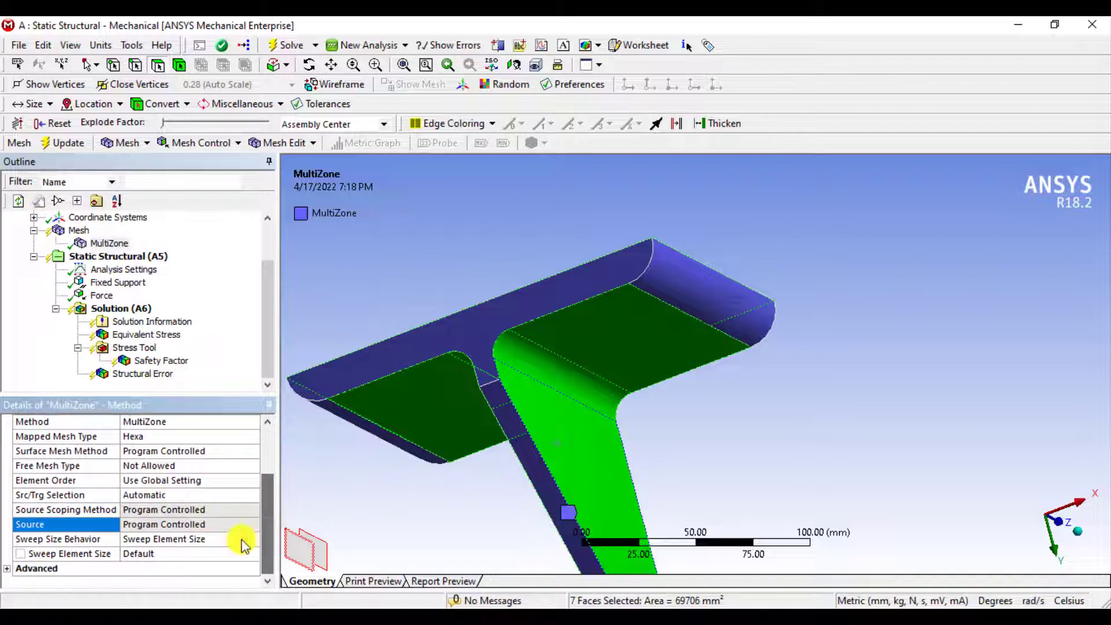
{"action": "left_click", "coordinate": [142, 525]}
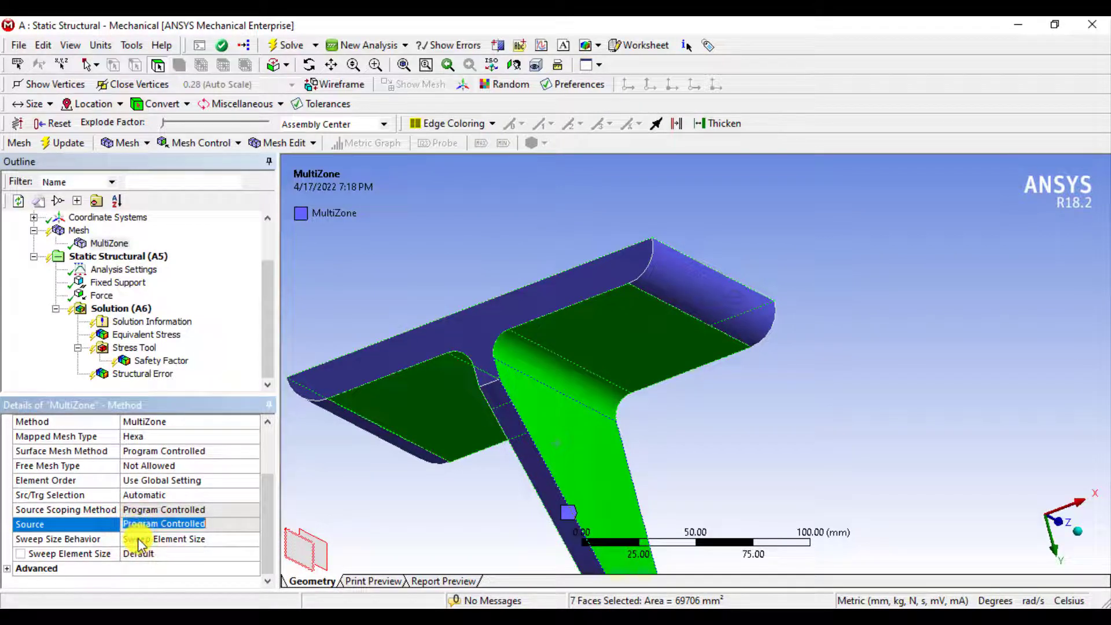
{"action": "left_click", "coordinate": [157, 494]}
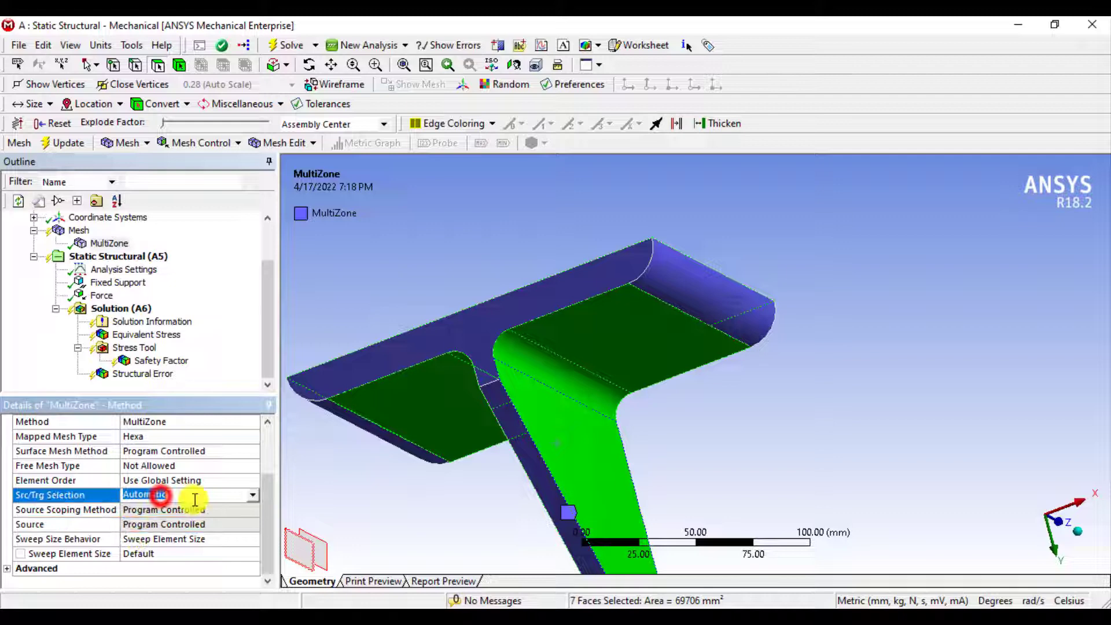
{"action": "left_click", "coordinate": [253, 496]}
{"action": "left_click", "coordinate": [165, 521]}
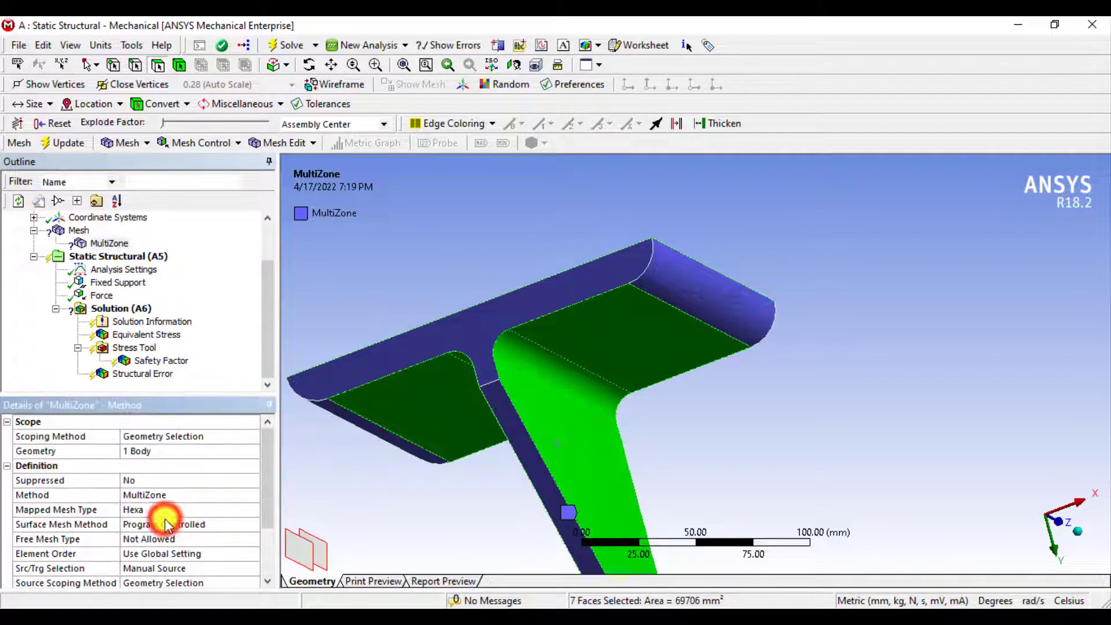
{"action": "left_click_drag", "start_coordinate": [267, 498], "coordinate": [265, 529]}
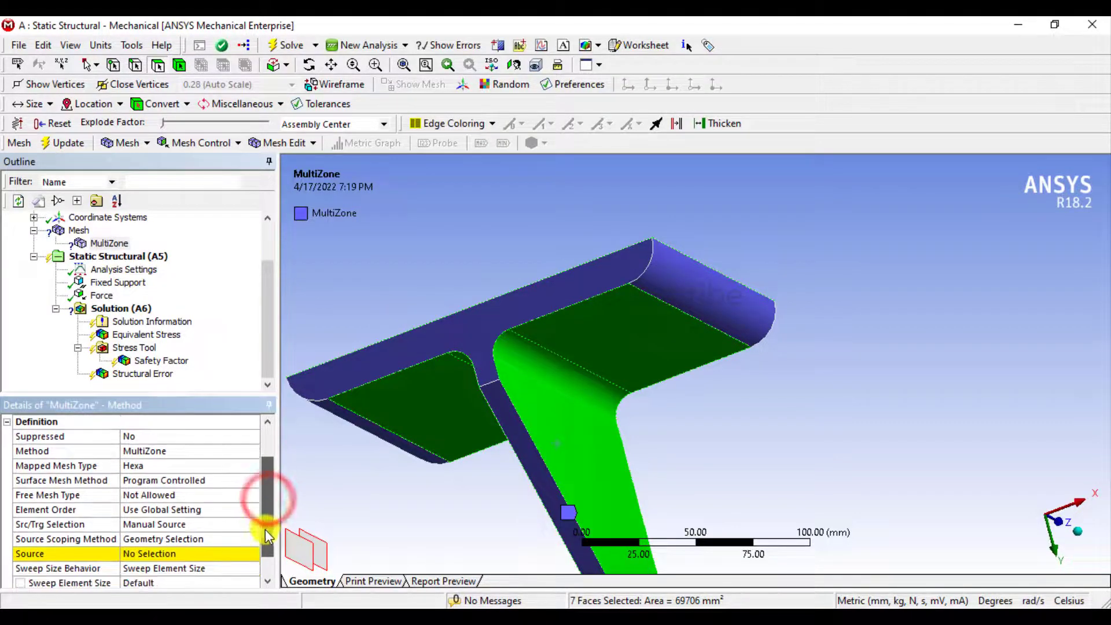
{"action": "left_click", "coordinate": [140, 558]}
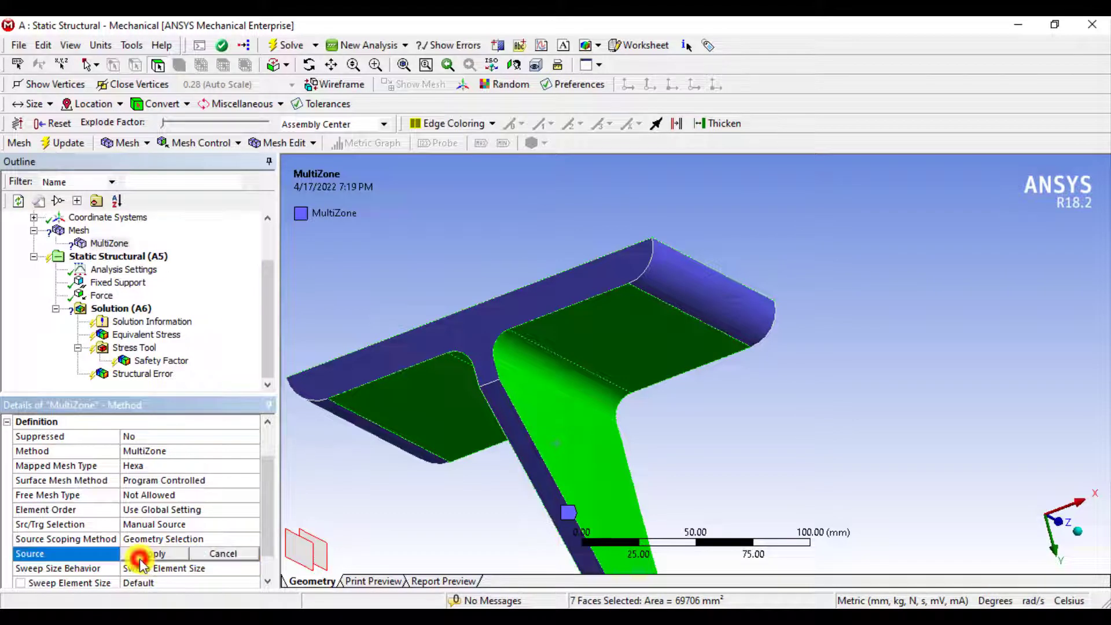
{"action": "left_click", "coordinate": [186, 550]}
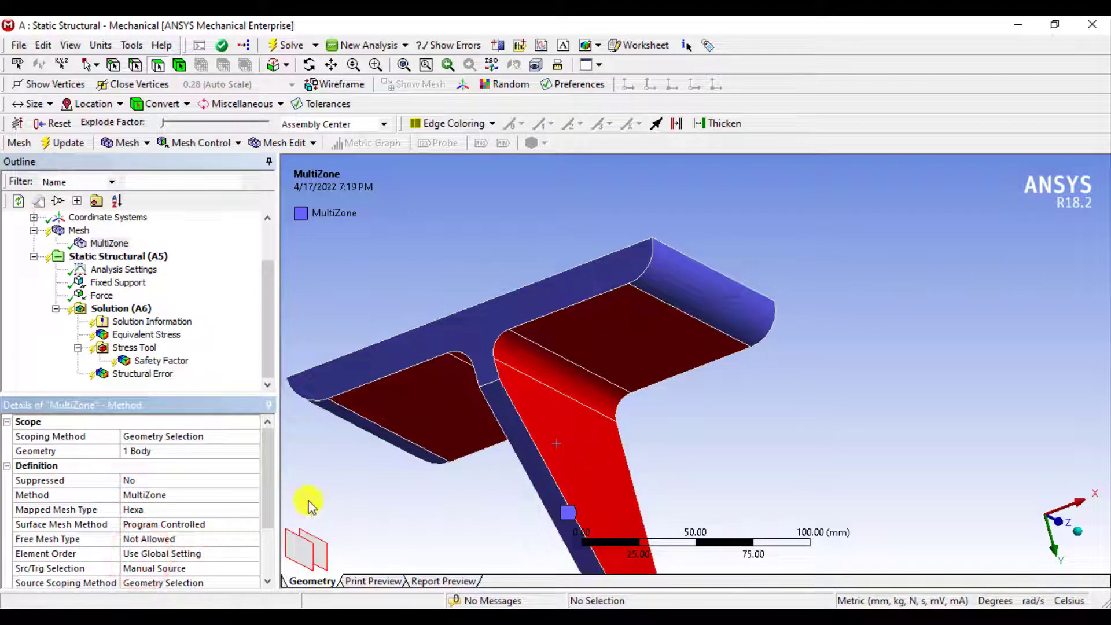
{"action": "middle_click_drag", "start_coordinate": [376, 476], "coordinate": [466, 503]}
{"action": "left_click", "coordinate": [58, 231]}
{"action": "left_click", "coordinate": [85, 244]}
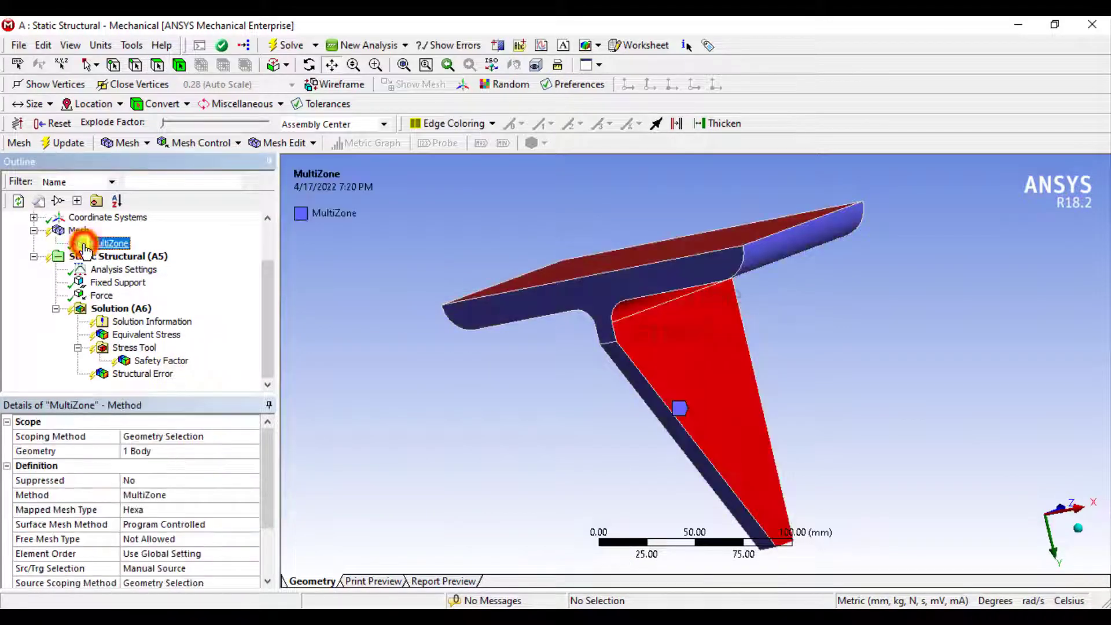
{"action": "mouse_move", "coordinate": [268, 454]}
{"action": "left_mouse_down"}
{"action": "mouse_move", "coordinate": [269, 488]}
{"action": "mouse_move", "coordinate": [270, 442]}
{"action": "left_mouse_up"}
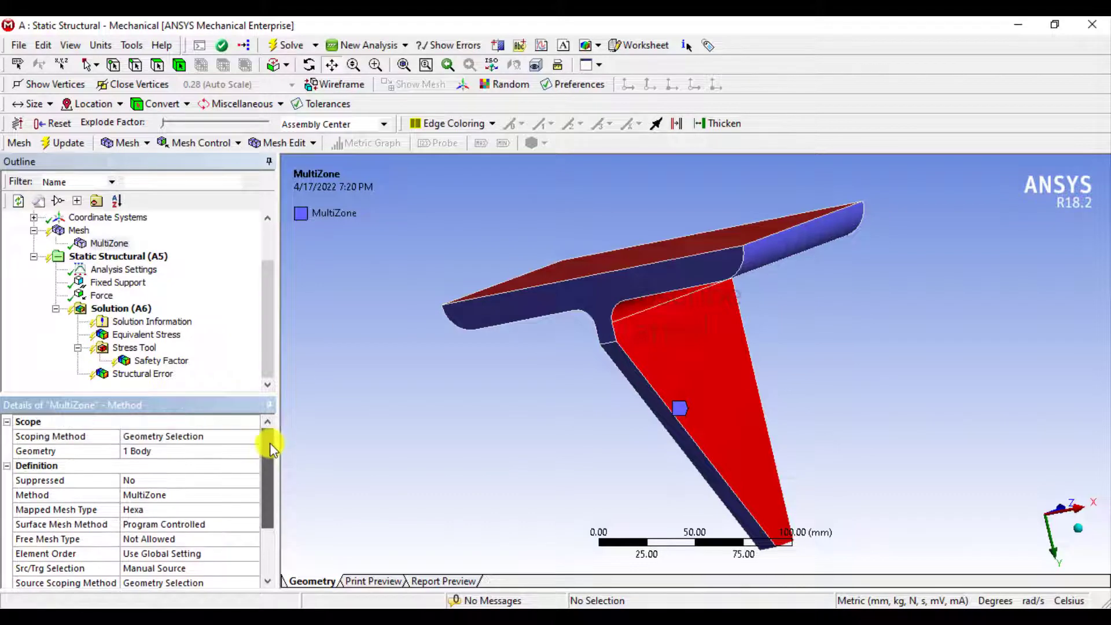
- Set the global mesh element size to 5 mm
{"action": "left_click", "coordinate": [76, 231]}
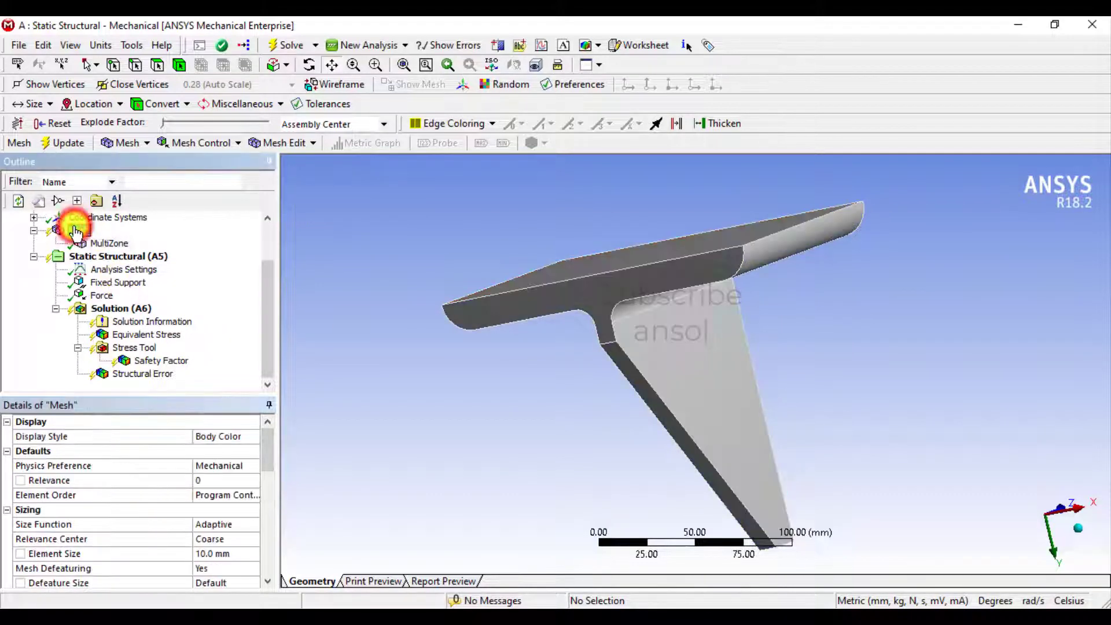
{"action": "left_click", "coordinate": [211, 552]}
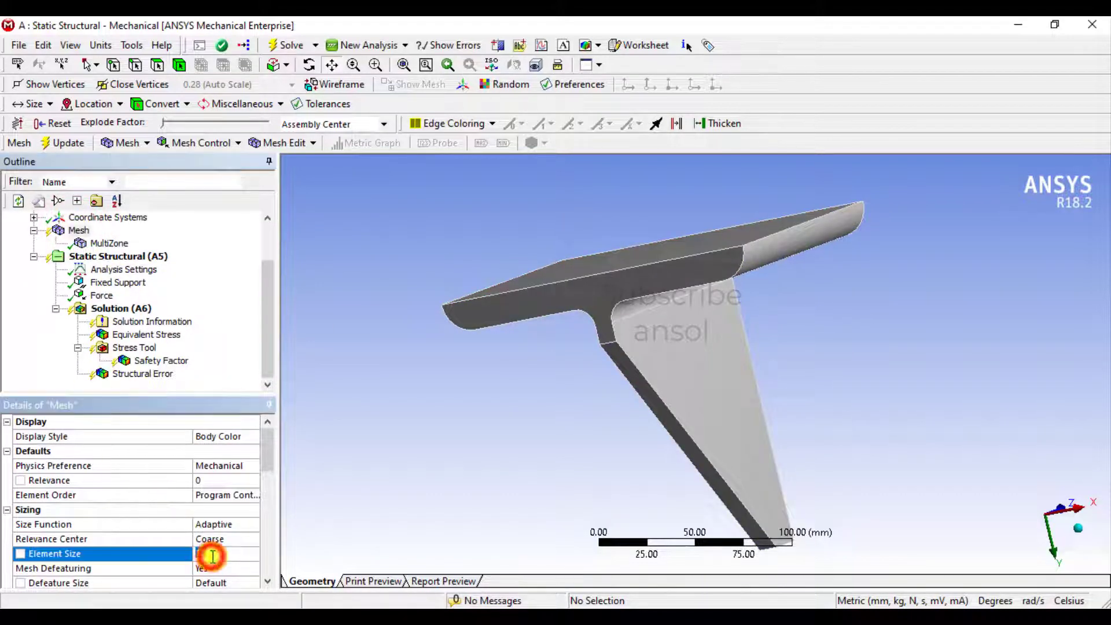
{"action": "left_click", "coordinate": [214, 553]}
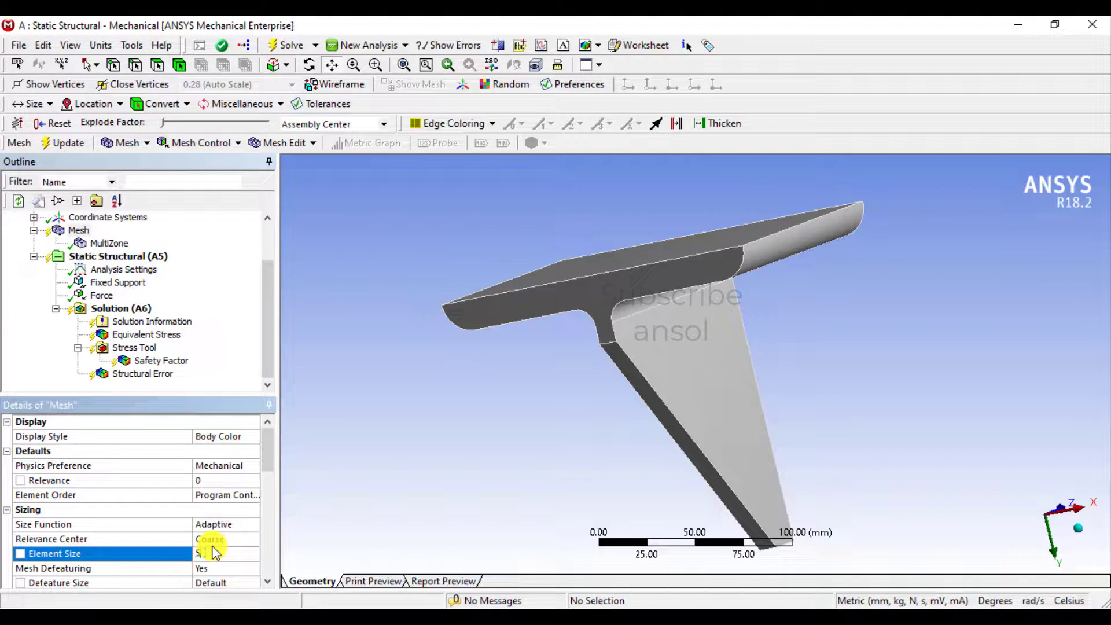
{"action": "type", "text": "5"}
{"action": "key", "text": "Return"}
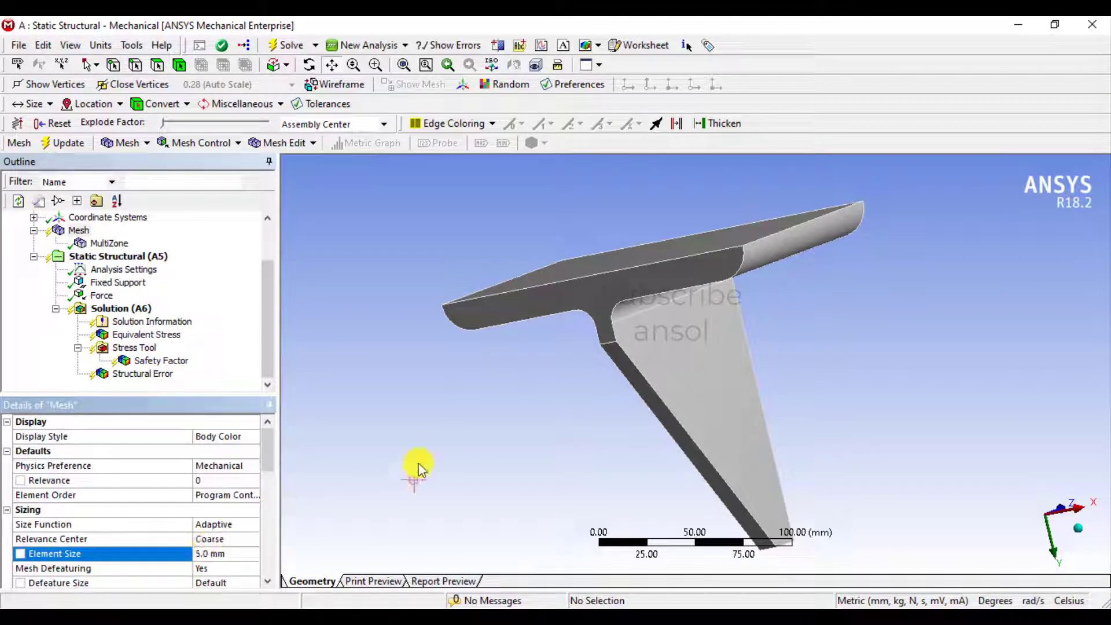
- Solve the static structural analysis with the manual-source MultiZone mesh at the 5 mm element size
{"action": "left_click", "coordinate": [448, 447]}
{"action": "left_click_drag", "start_coordinate": [457, 428], "coordinate": [468, 456]}
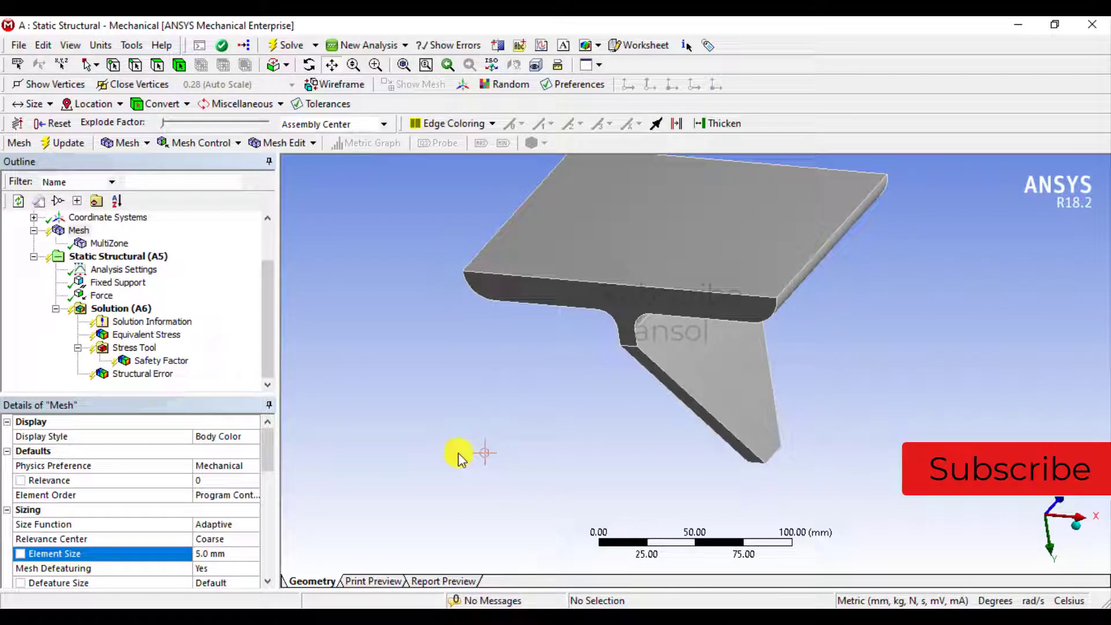
{"action": "left_click", "coordinate": [288, 46]}
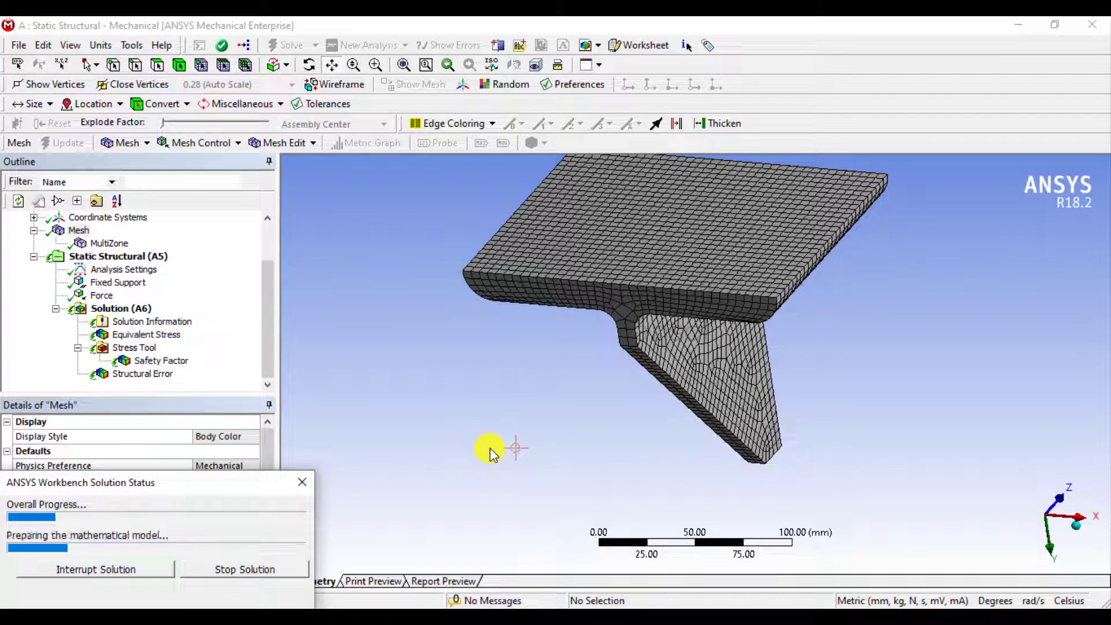
{"action": "middle_click_drag", "start_coordinate": [490, 449], "coordinate": [515, 455]}
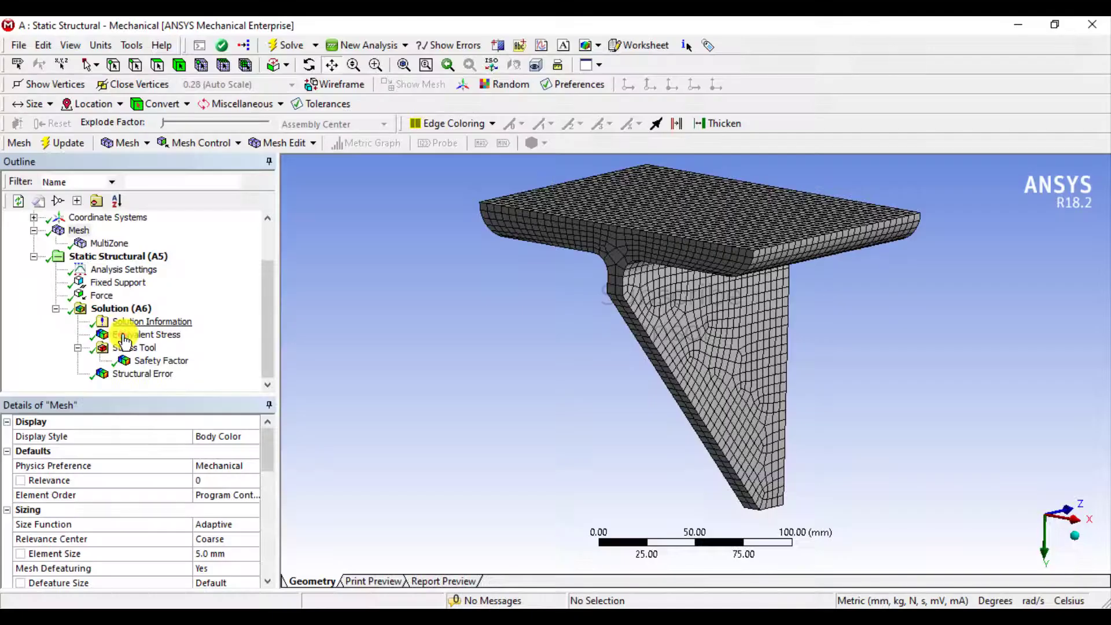
- Examine the refined mesh's equivalent stress, structural error and safety factor, inspecting the error at the fillet, web and plate edges
{"action": "left_click", "coordinate": [123, 340]}
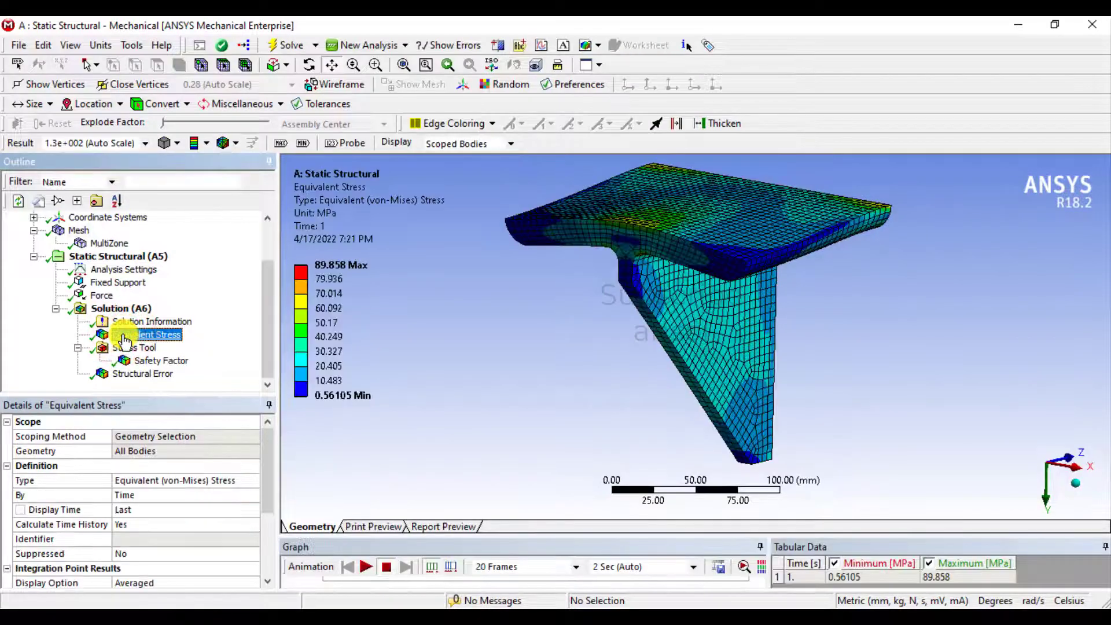
{"action": "left_click", "coordinate": [136, 375]}
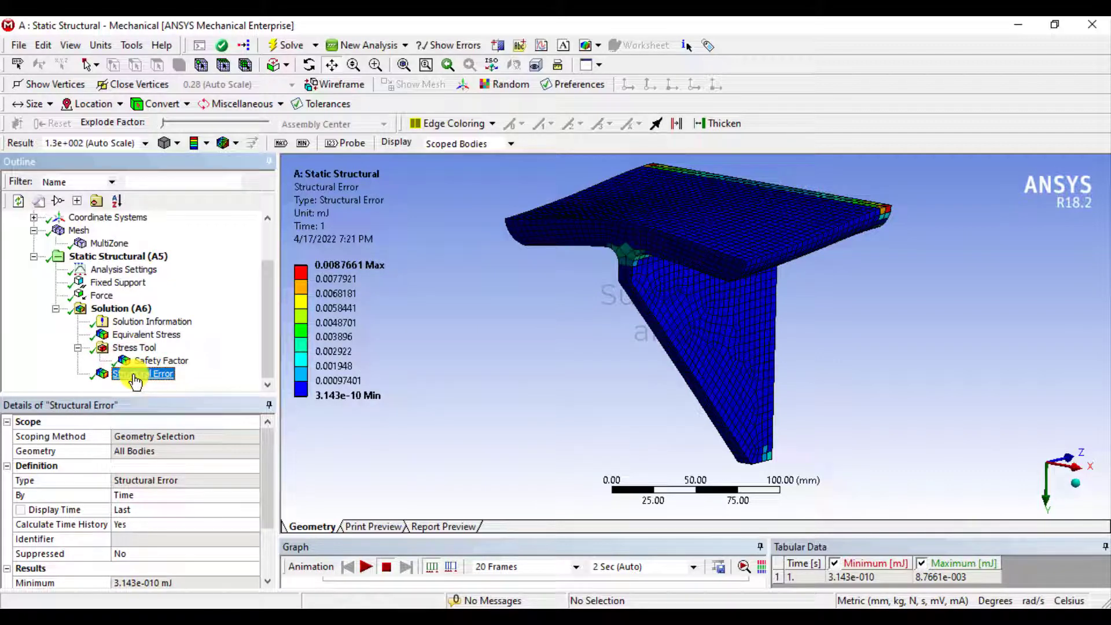
{"action": "middle_click_drag", "start_coordinate": [528, 365], "coordinate": [571, 326]}
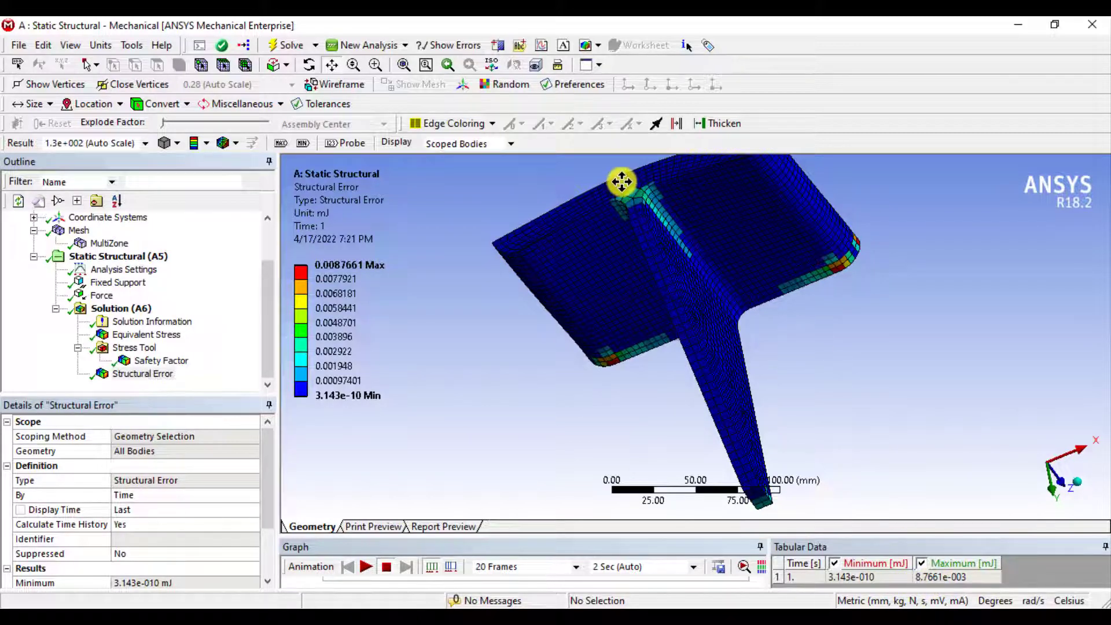
{"action": "middle_click_drag", "start_coordinate": [615, 198], "coordinate": [614, 266]}
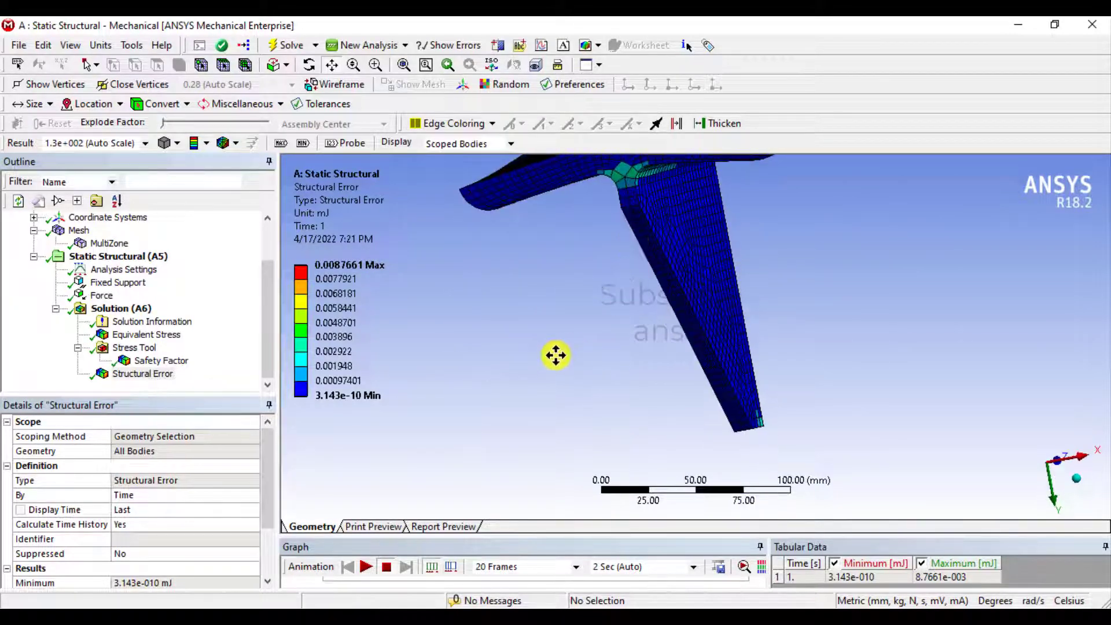
{"action": "middle_click_drag", "start_coordinate": [645, 230], "coordinate": [658, 253]}
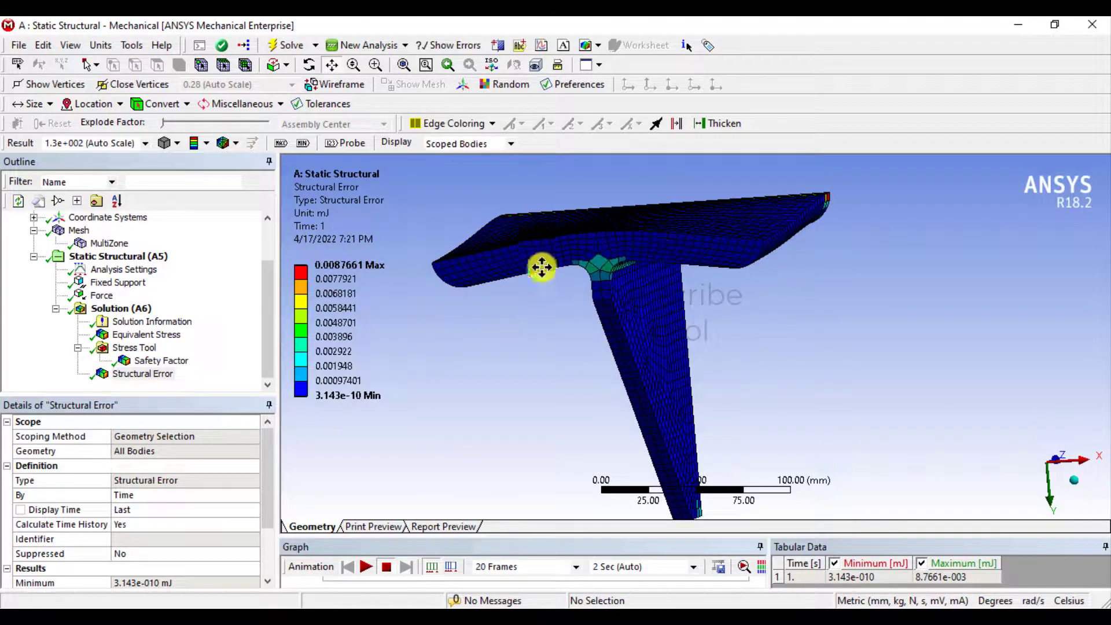
{"action": "left_click", "coordinate": [139, 337]}
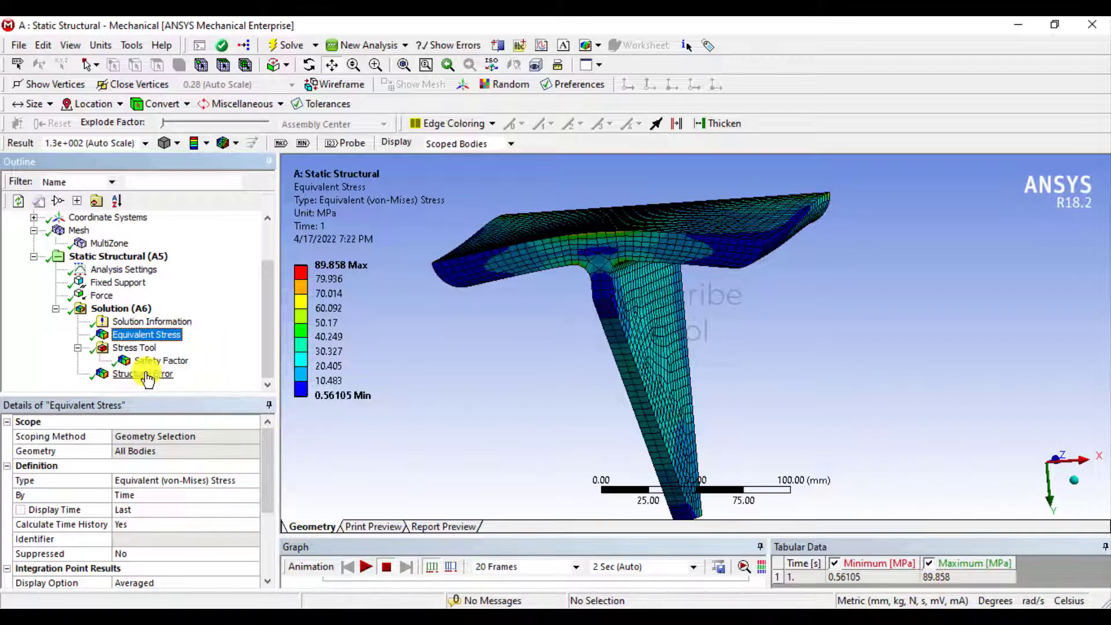
{"action": "left_click", "coordinate": [144, 374]}
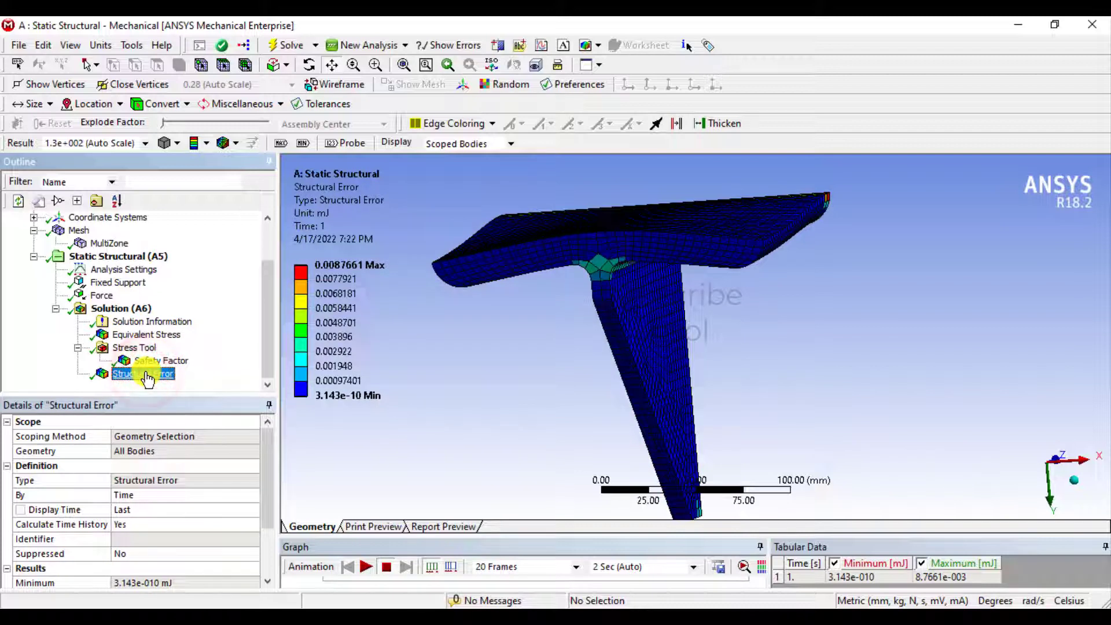
{"action": "left_click", "coordinate": [335, 266]}
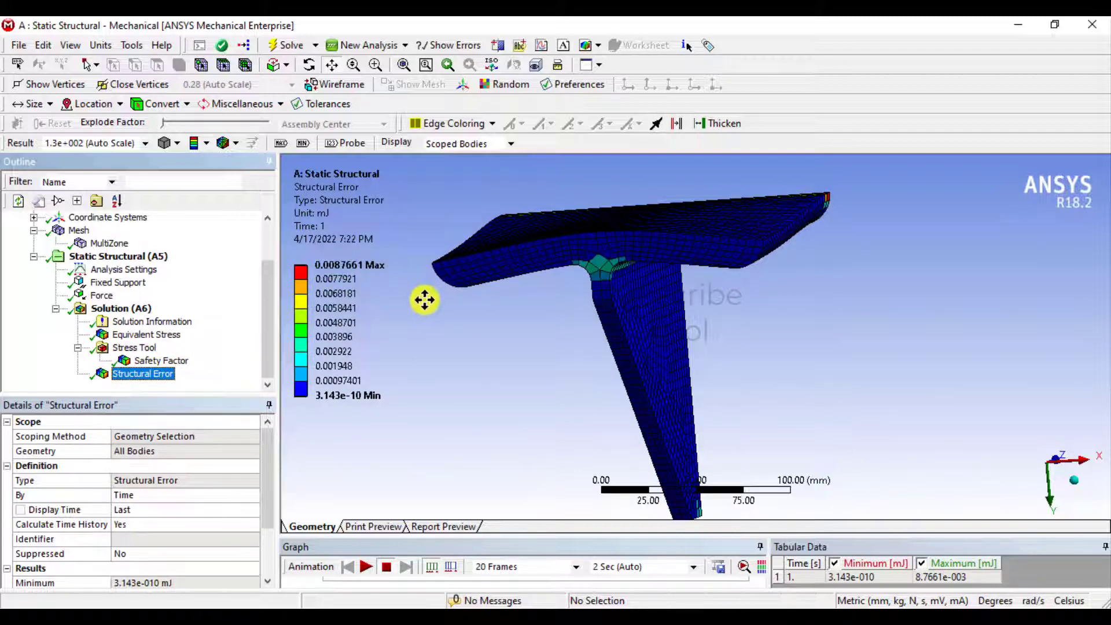
{"action": "left_click", "coordinate": [149, 362]}
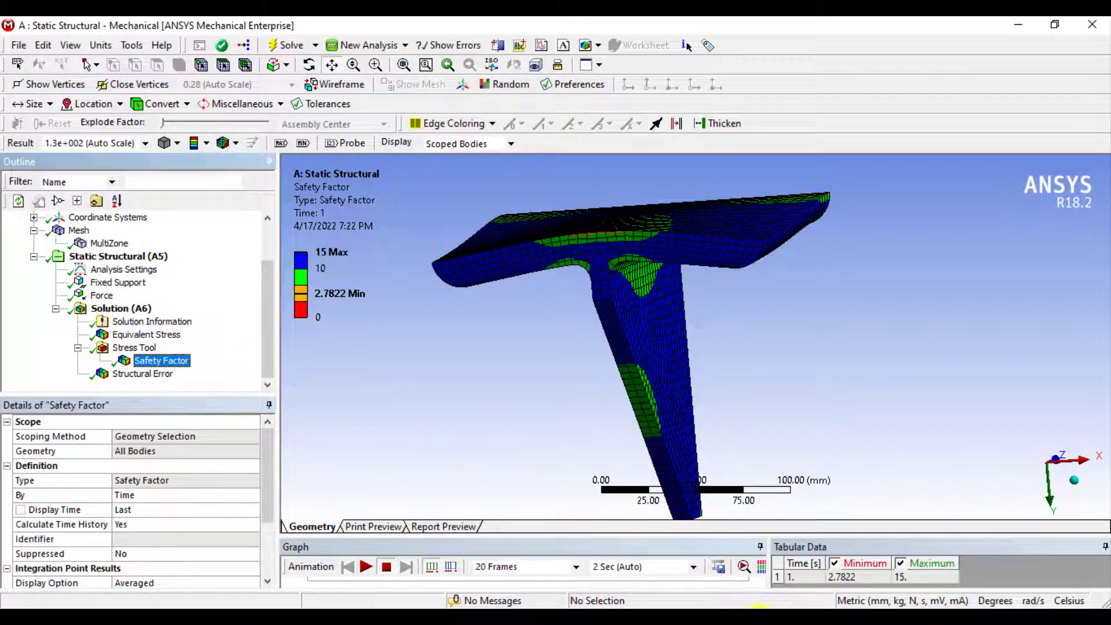
{"action": "middle_click_drag", "start_coordinate": [789, 463], "coordinate": [748, 457]}
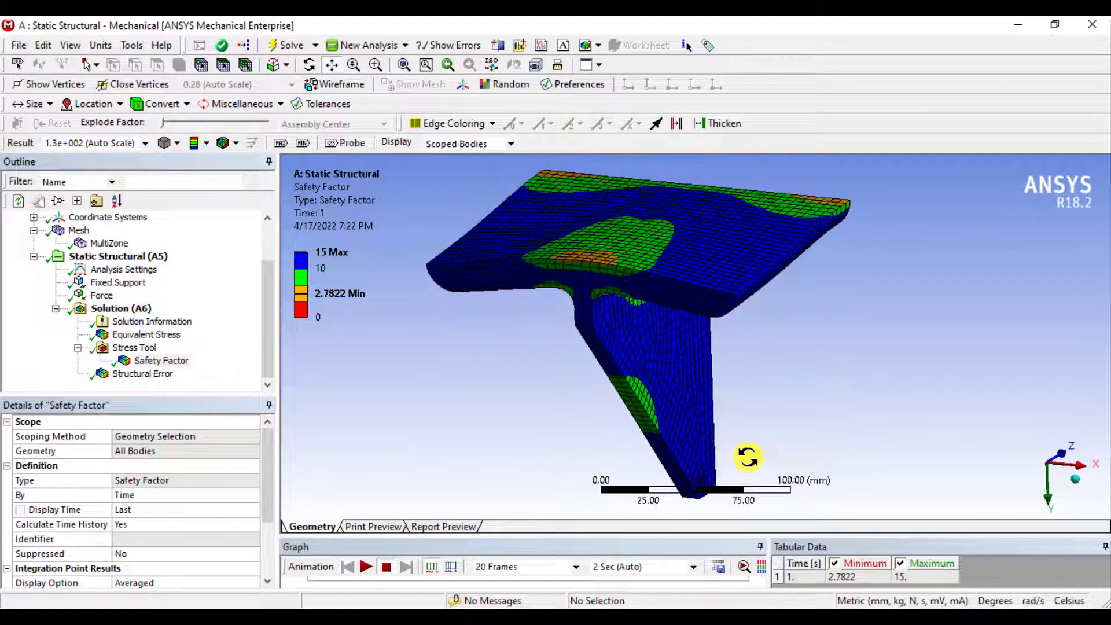